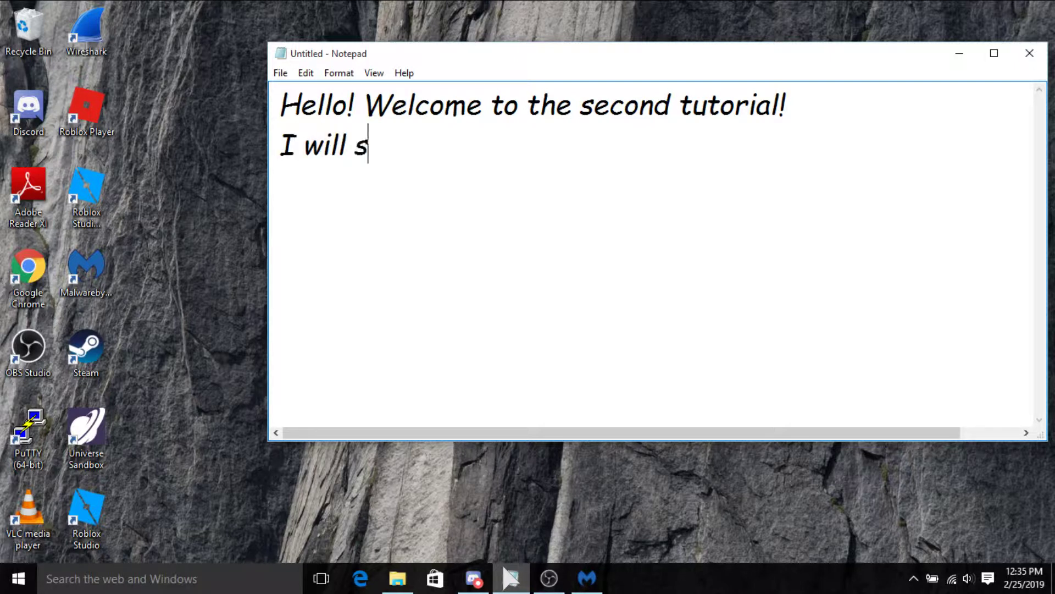
- Complete the sentence as "I will show you how to have a different mouse cursor!", starting a new line at "mouse"
{"action": "type", "text": "how "}
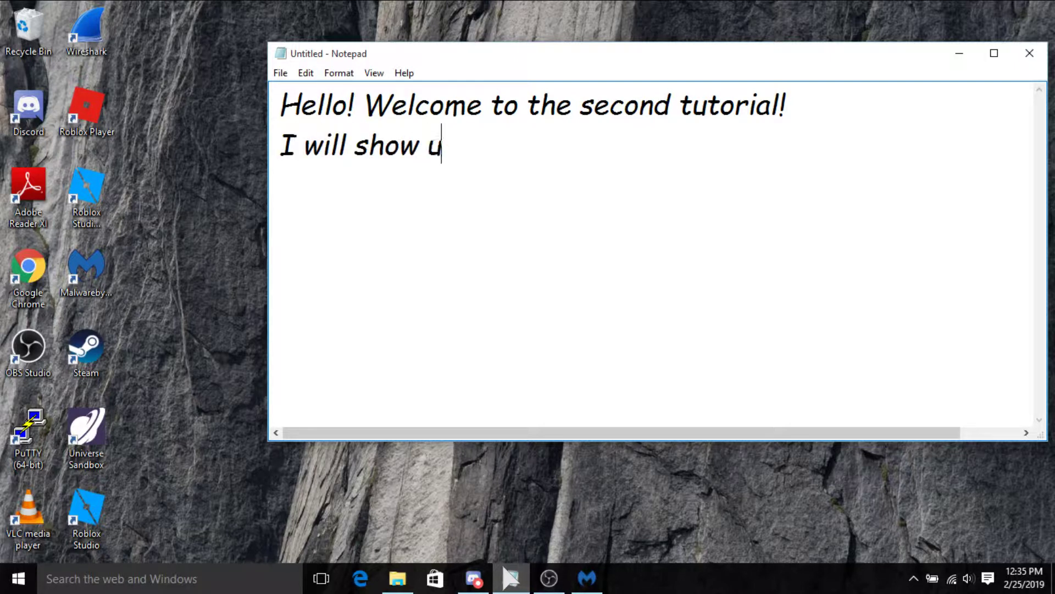
{"action": "type", "text": "u"}
{"action": "key", "text": "BackSpace"}
{"action": "type", "text": "you how t"}
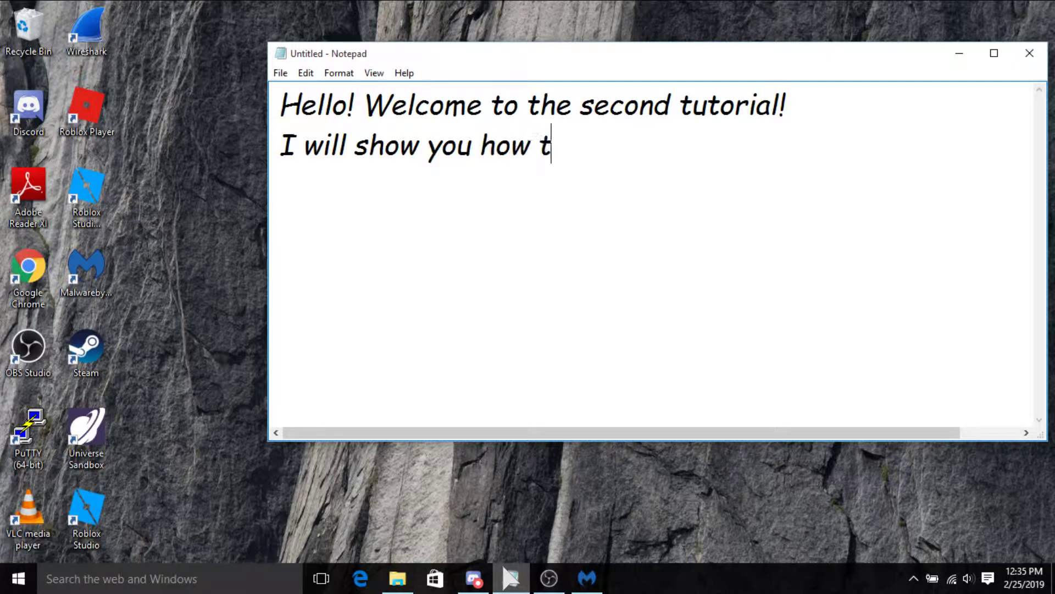
{"action": "type", "text": "ma"}
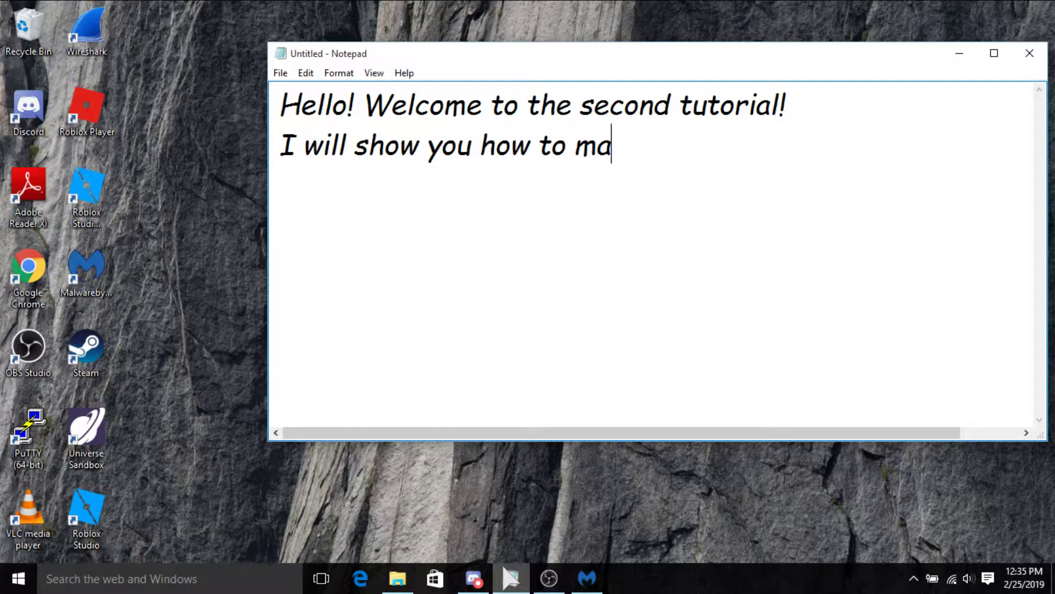
{"action": "key", "text": "BackSpace"}
{"action": "key", "text": "BackSpace"}
{"action": "type", "text": "have a"}
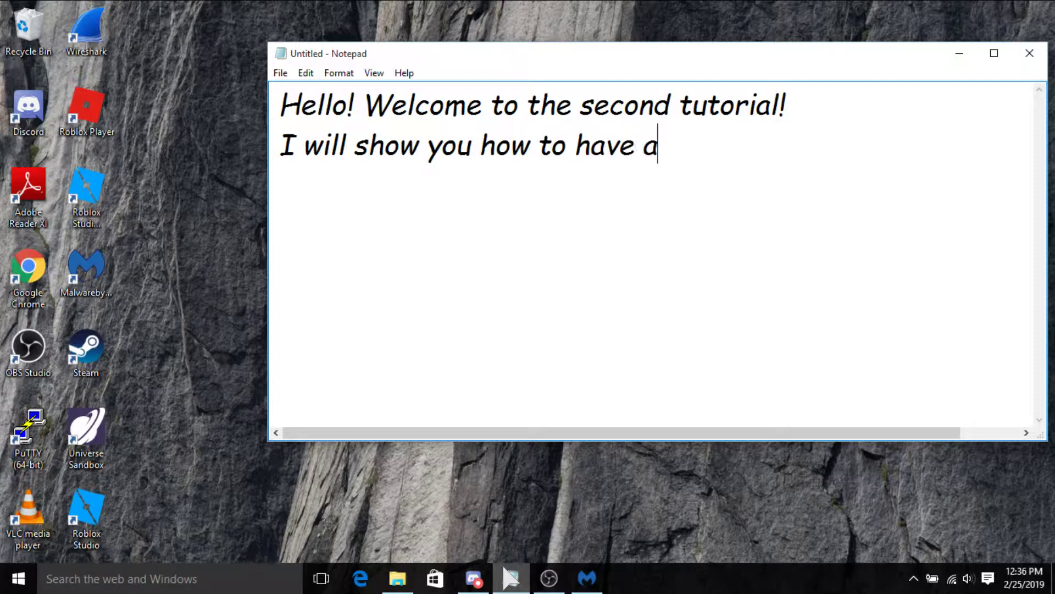
{"action": "type", "text": " diff"}
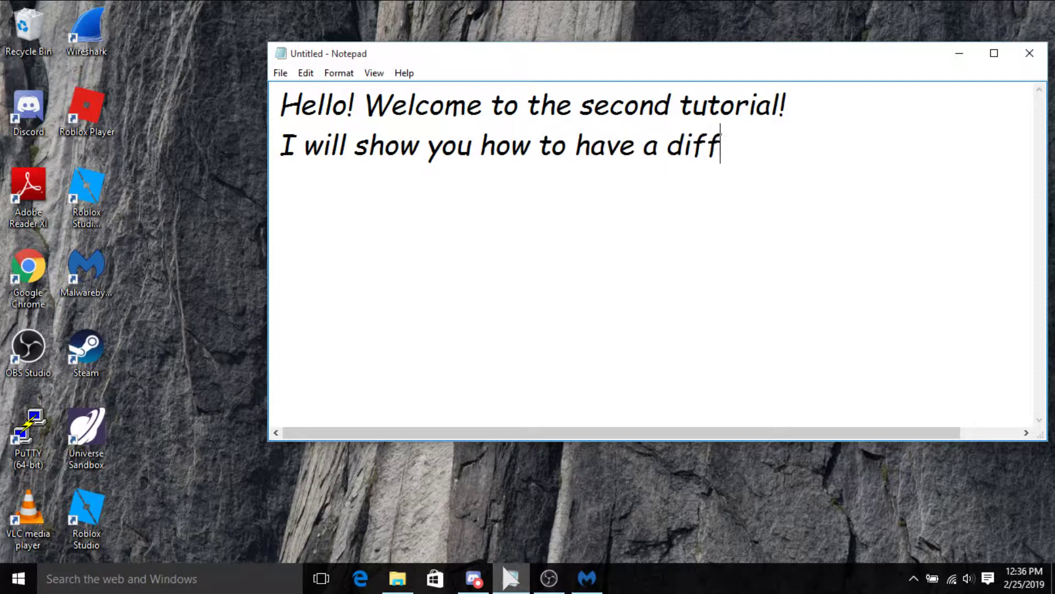
{"action": "type", "text": "erent"}
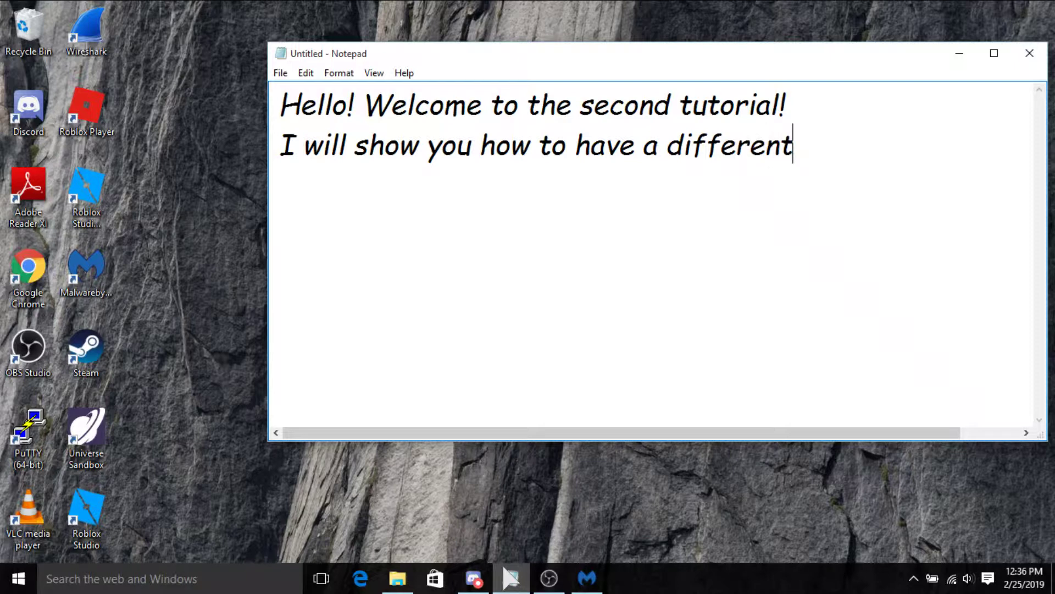
{"action": "type", "text": "mouse cur"}
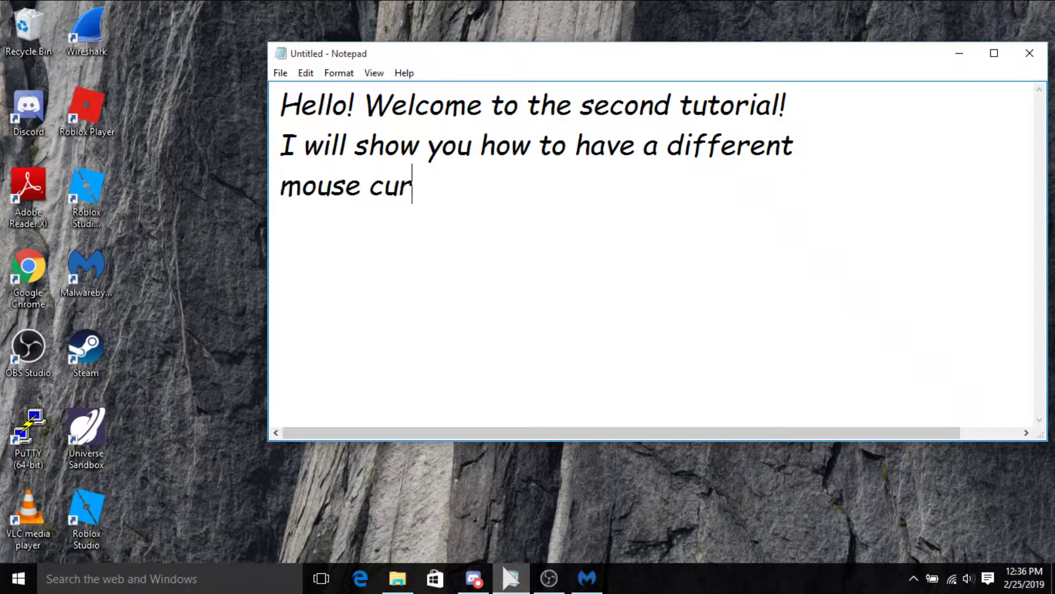
{"action": "type", "text": "sor!"}
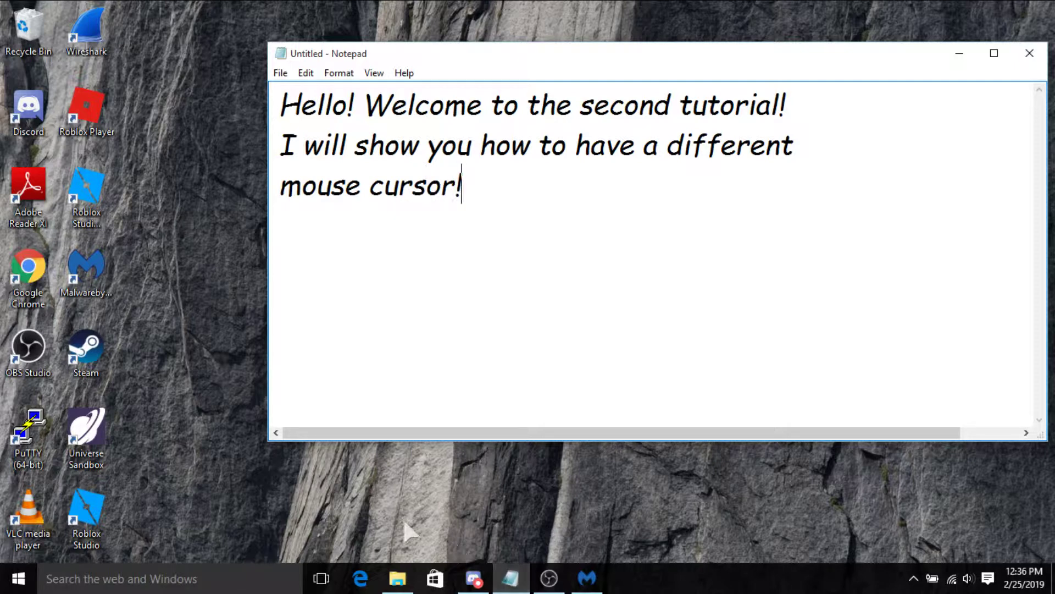
- Add "Let's start!" after "mouse cursor!" on the third line of the note
{"action": "type", "text": " Let's"}
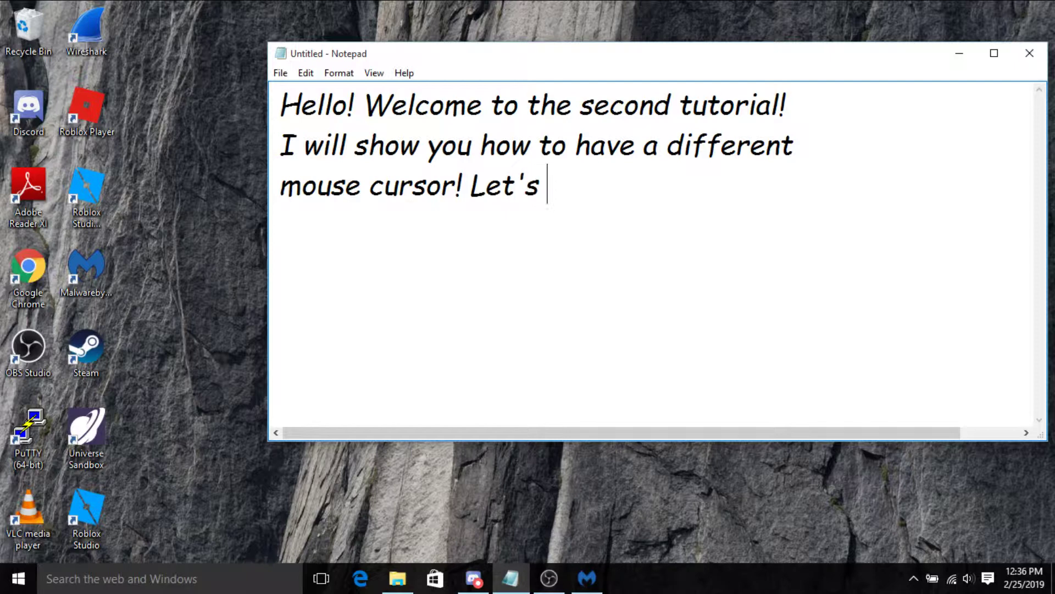
{"action": "type", "text": " srt"}
{"action": "key", "text": "BackSpace"}
{"action": "key", "text": "BackSpace"}
{"action": "type", "text": "tr"}
{"action": "key", "text": "BackSpace"}
{"action": "key", "text": "BackSpace"}
{"action": "type", "text": "art"}
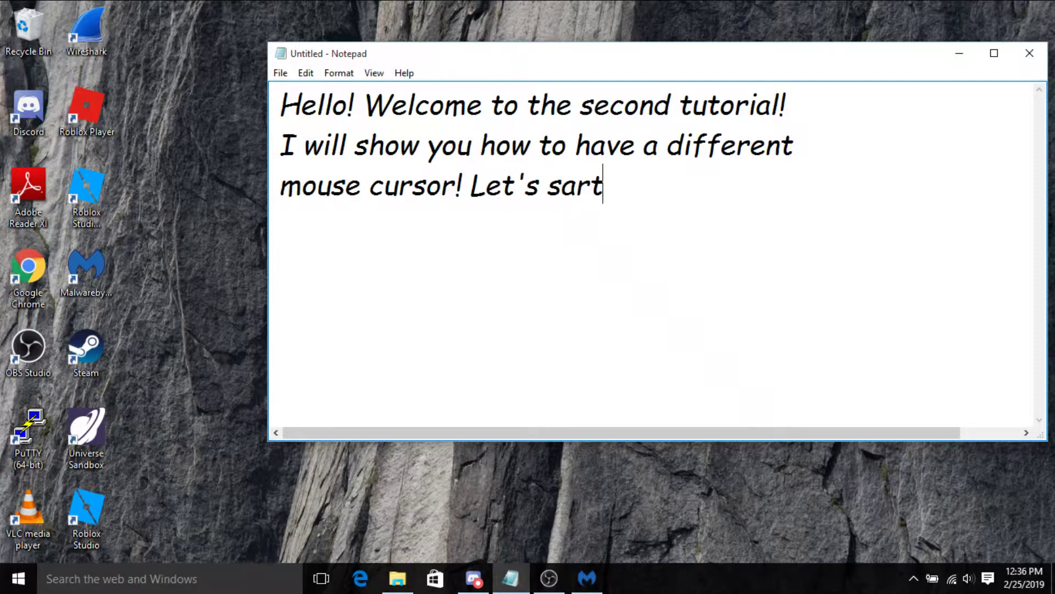
{"action": "type", "text": "!"}
{"action": "key", "text": "BackSpace"}
{"action": "key", "text": "BackSpace"}
{"action": "key", "text": "BackSpace"}
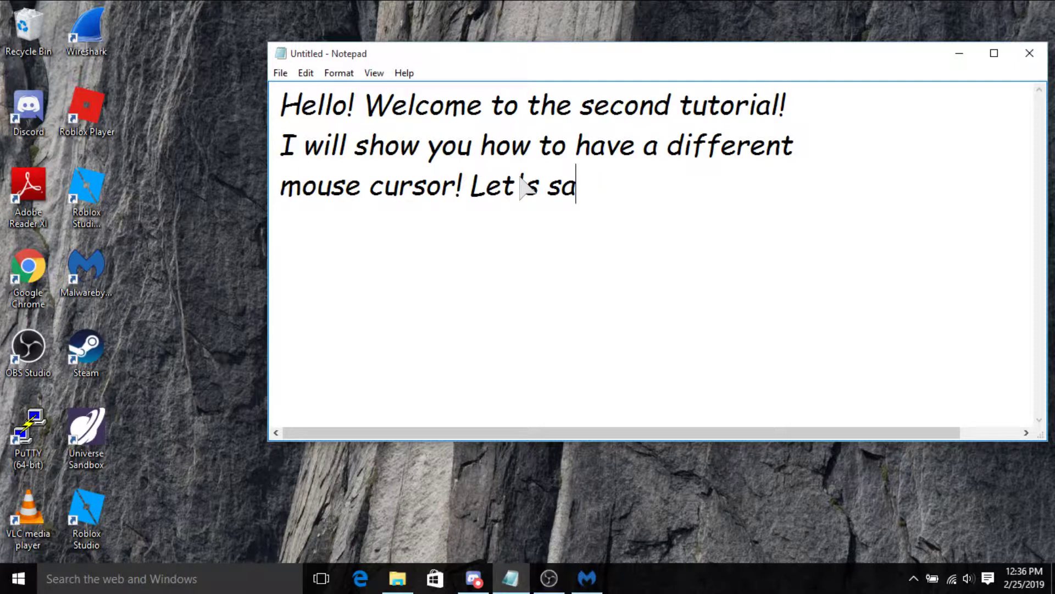
{"action": "type", "text": "tar"}
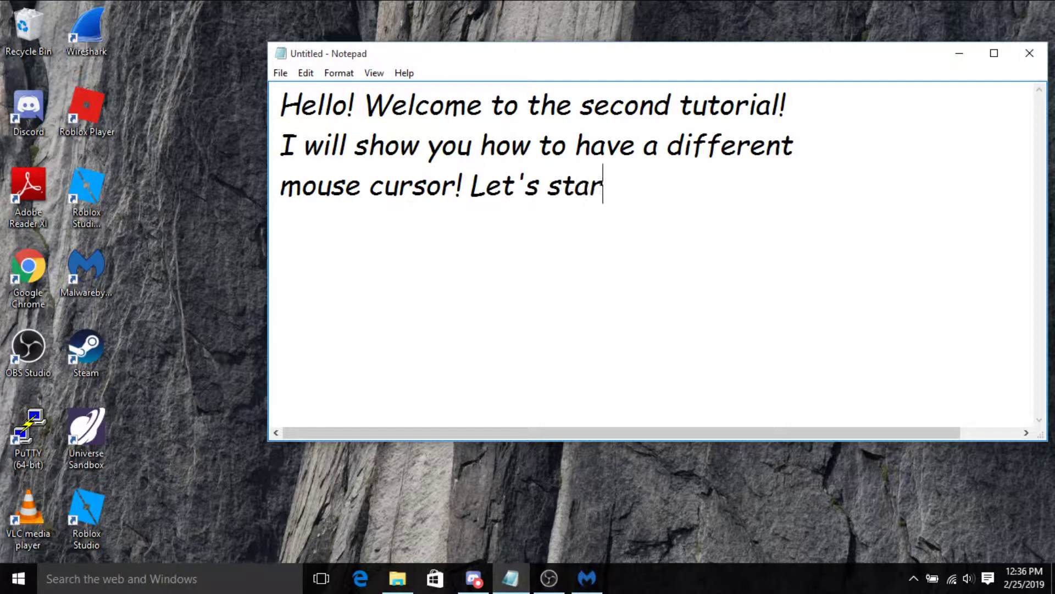
{"action": "type", "text": "t!"}
{"action": "left_click", "coordinate": [956, 54]}
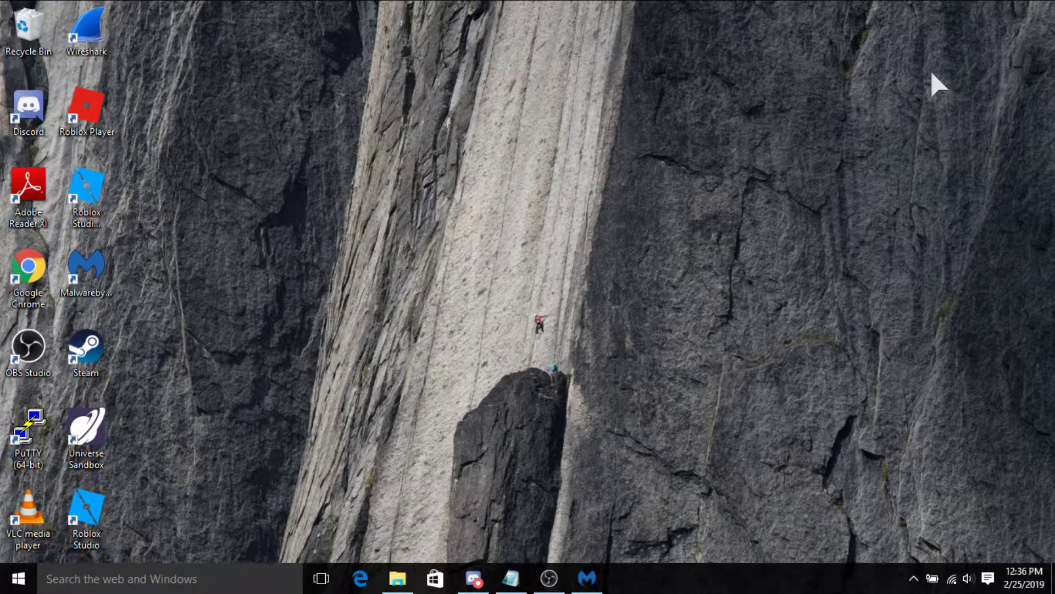
{"action": "left_click", "coordinate": [137, 589]}
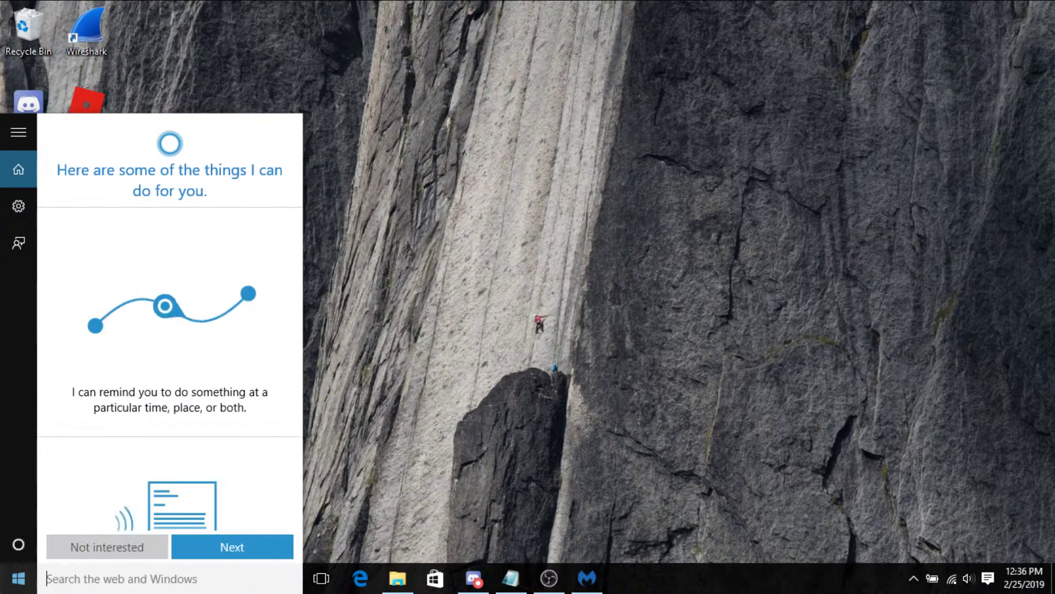
{"action": "left_click", "coordinate": [664, 464]}
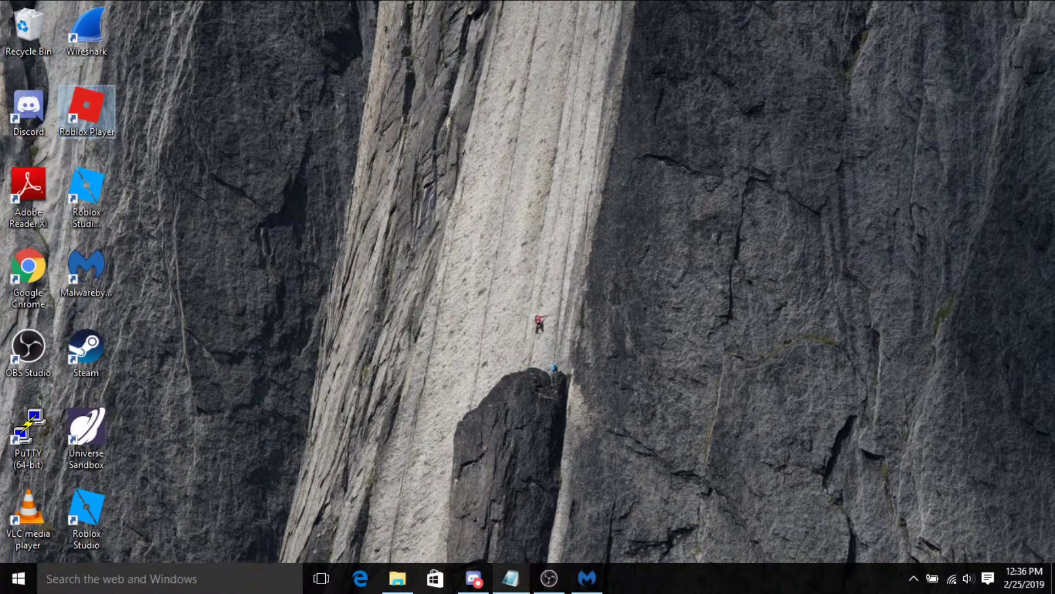
{"action": "key", "text": "alt+Tab"}
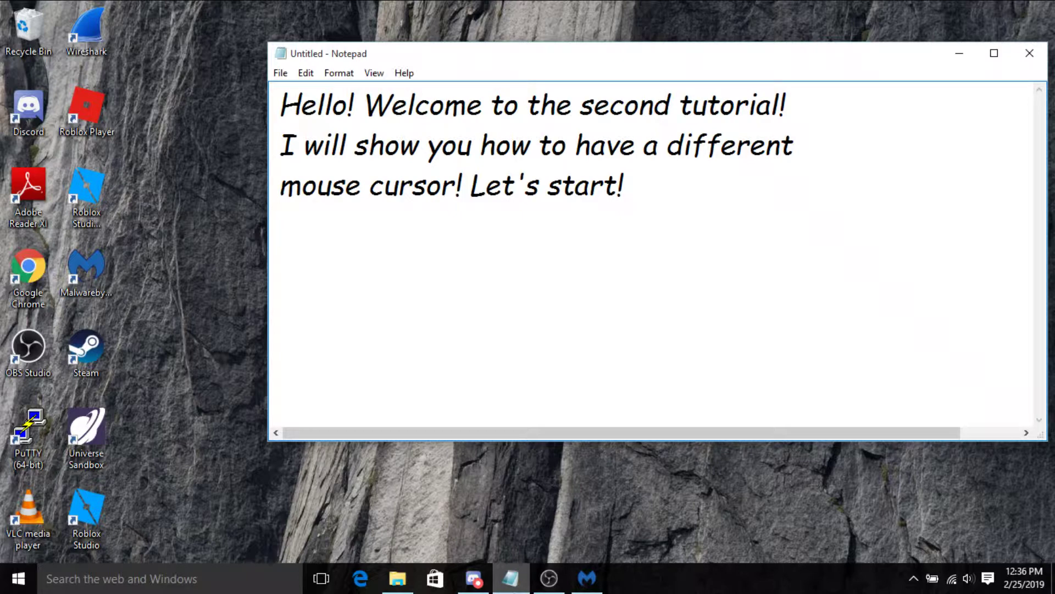
- Add "Follow what I do!" as a new line at the end of the note and minimize Notepad
{"action": "type", "text": "own"}
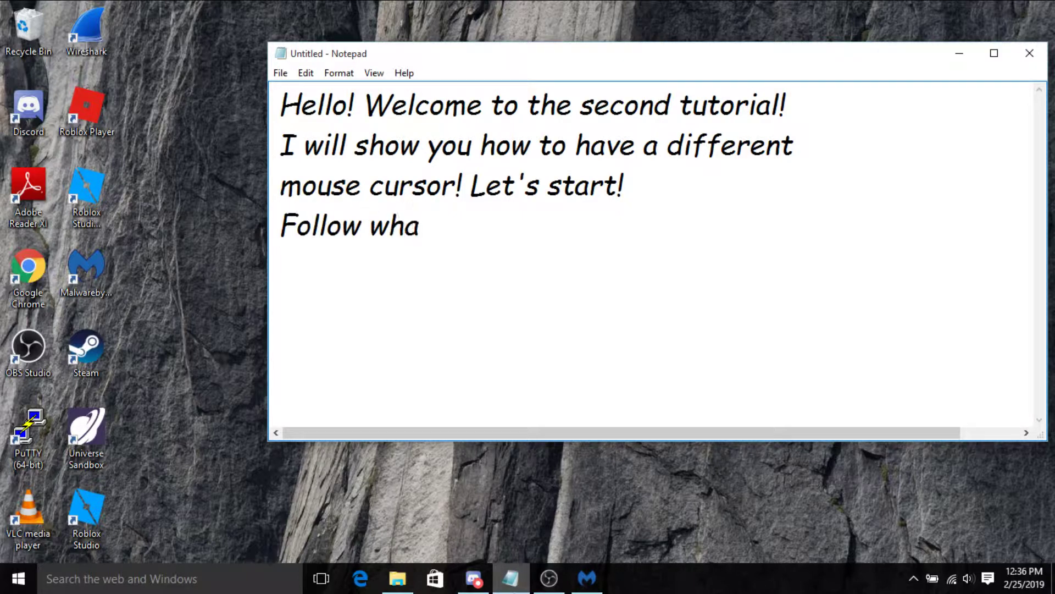
{"action": "type", "text": "what I d"}
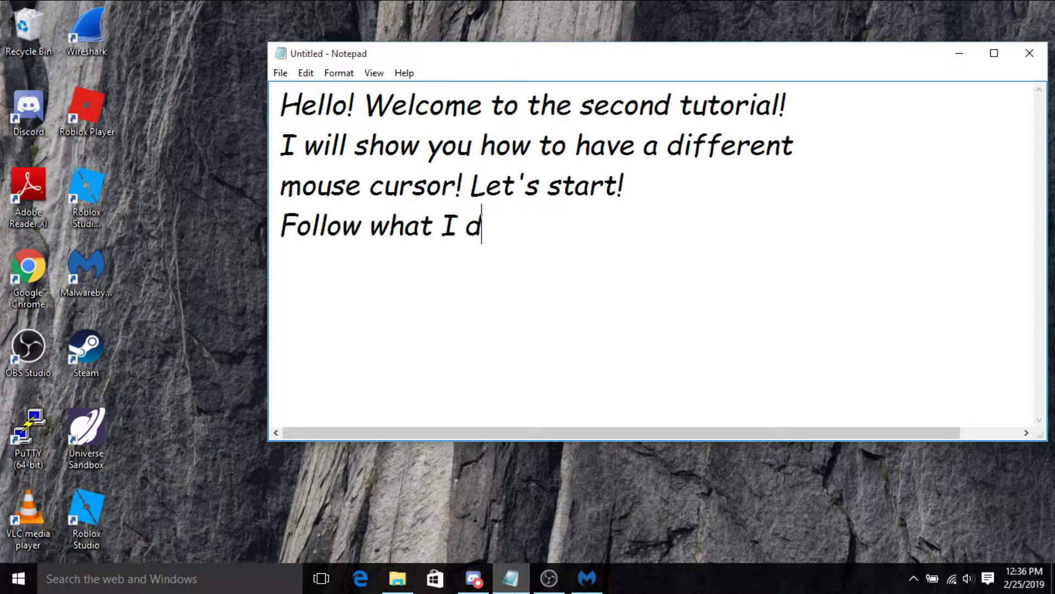
{"action": "type", "text": "o!"}
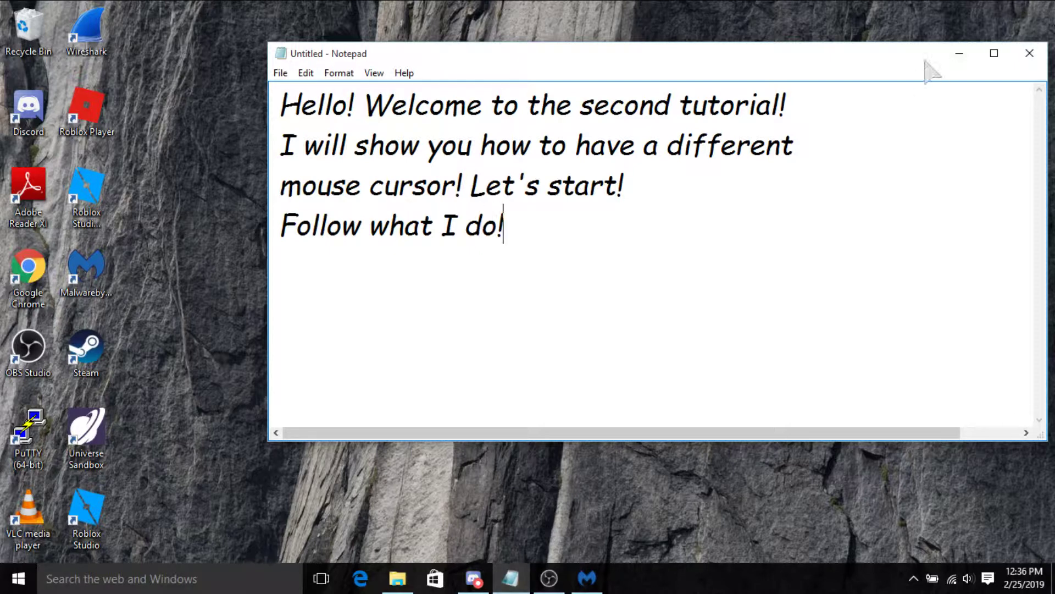
{"action": "left_click", "coordinate": [960, 55]}
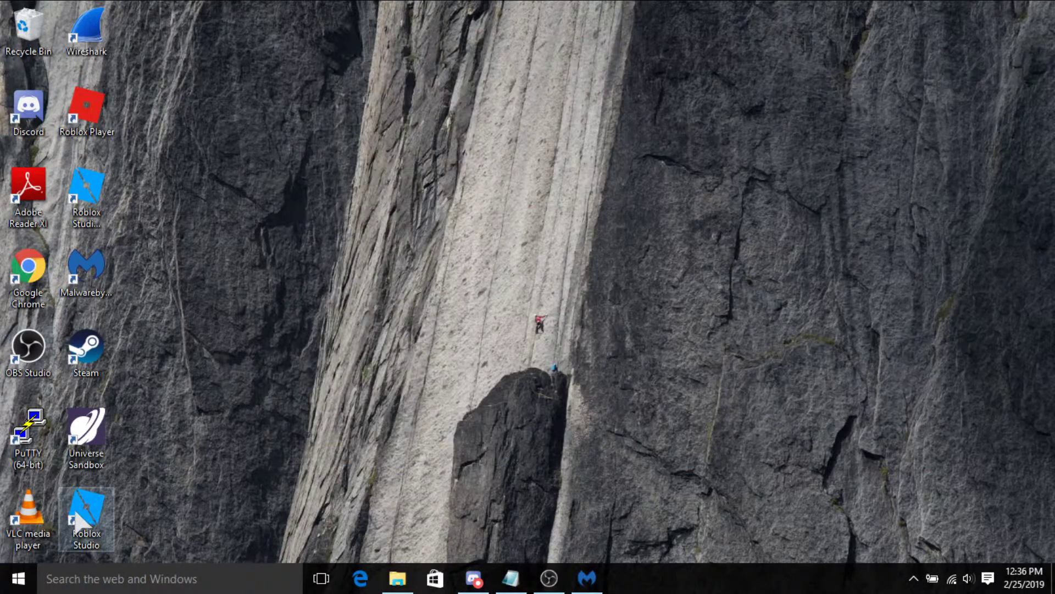
- Find and open Windows Settings and go to the Mouse & touchpad page under Devices
{"action": "left_click", "coordinate": [121, 578]}
{"action": "type", "text": "set"}
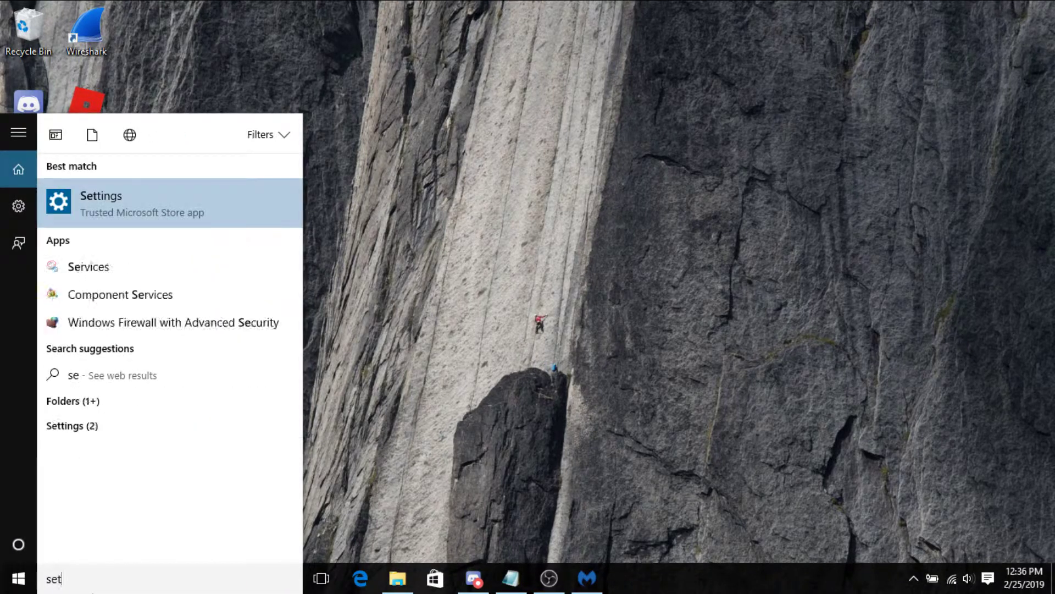
{"action": "left_click", "coordinate": [239, 193]}
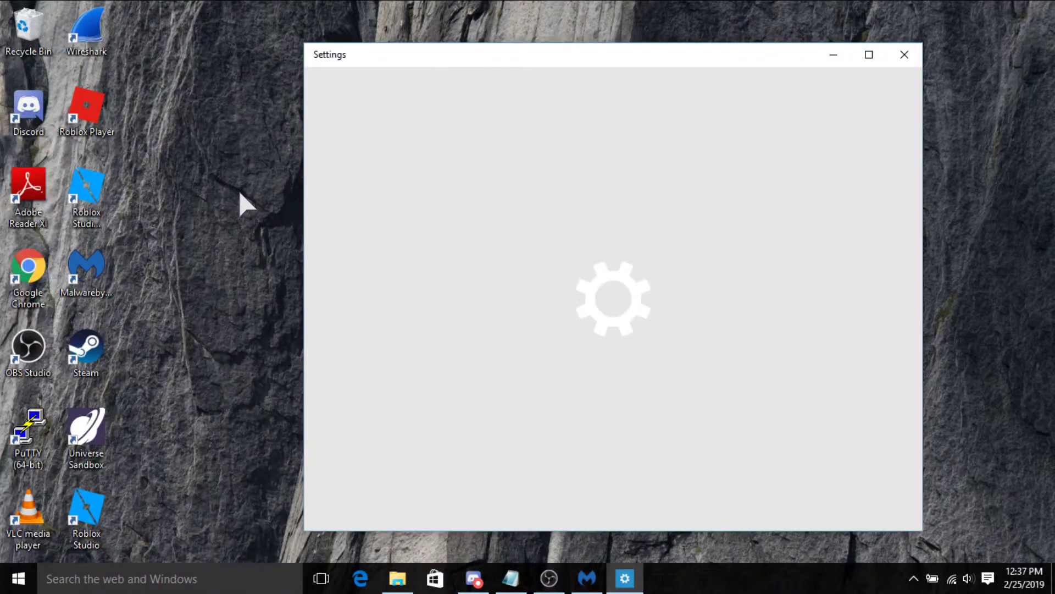
{"action": "left_click", "coordinate": [552, 217]}
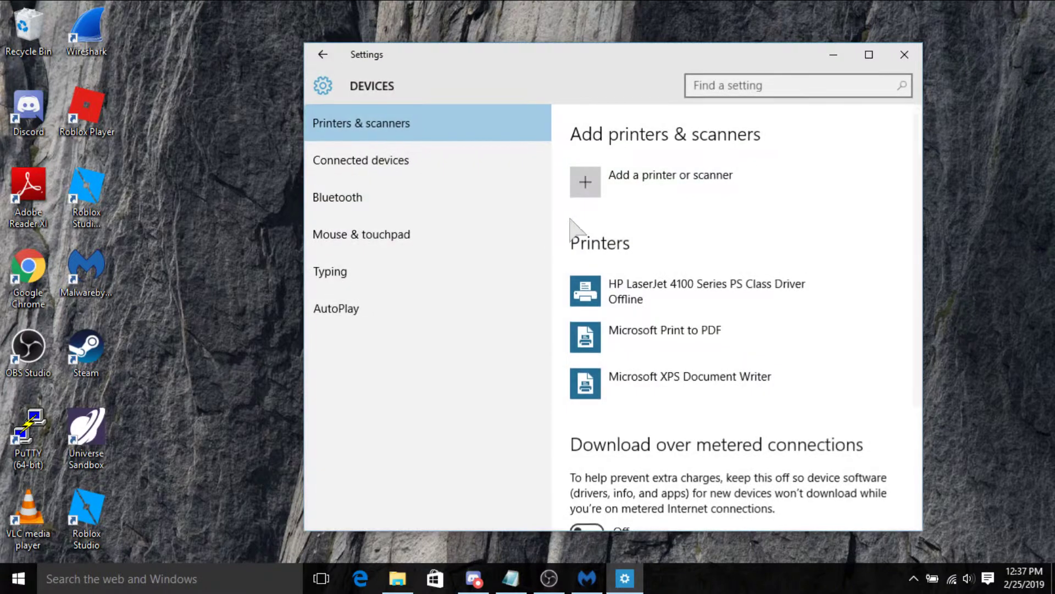
{"action": "scroll", "coordinate": [736, 307], "scroll_direction": "down", "scroll_amount": 3}
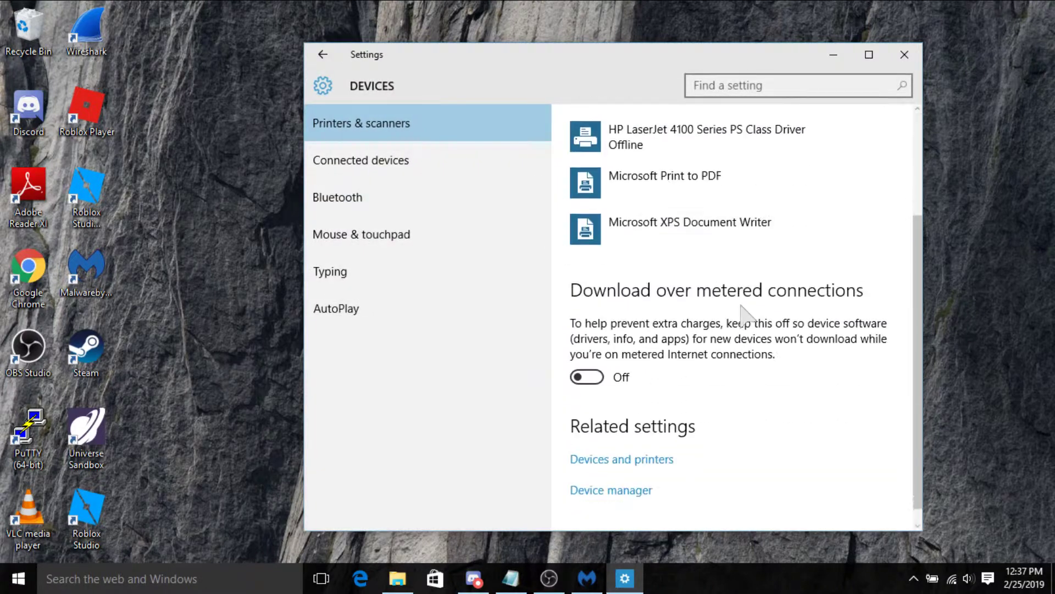
{"action": "left_click", "coordinate": [374, 242]}
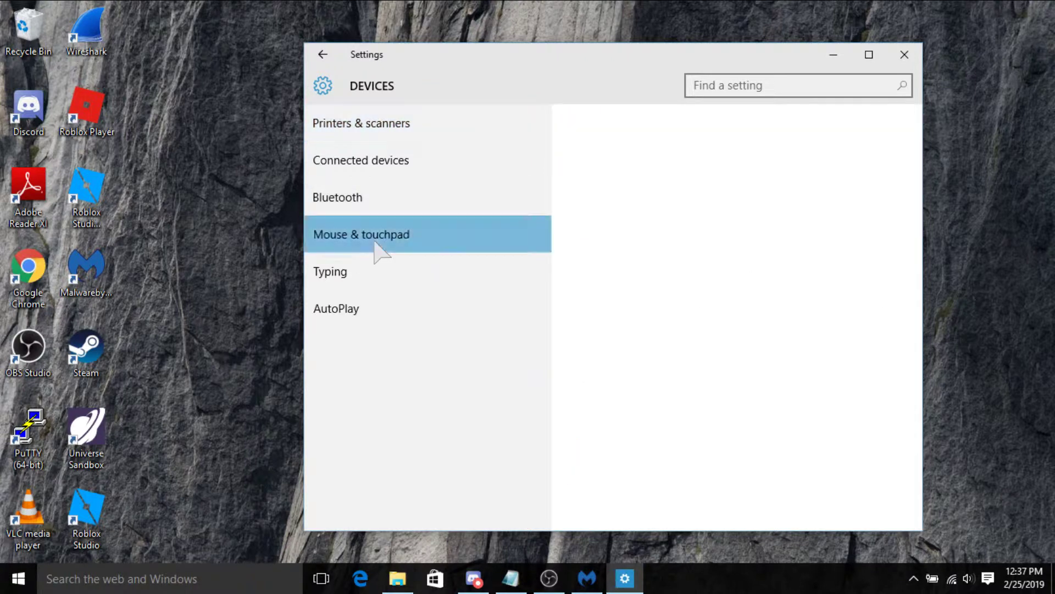
- Open the pointer settings in the additional mouse options and dismiss the Normal Select and Help Select cursor file errors
{"action": "scroll", "coordinate": [611, 471], "scroll_direction": "down", "scroll_amount": 3}
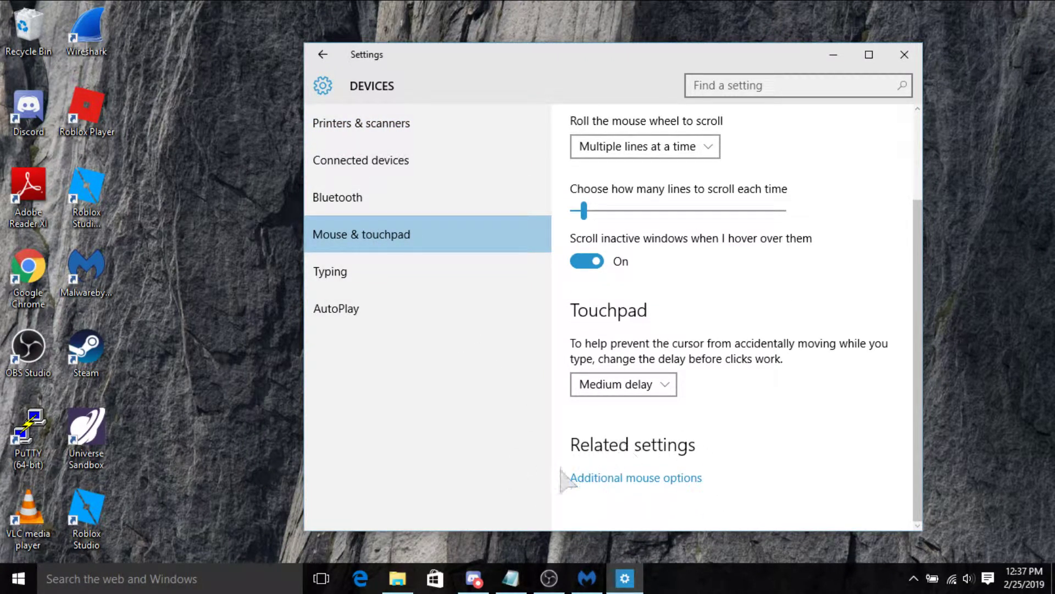
{"action": "left_click", "coordinate": [609, 473]}
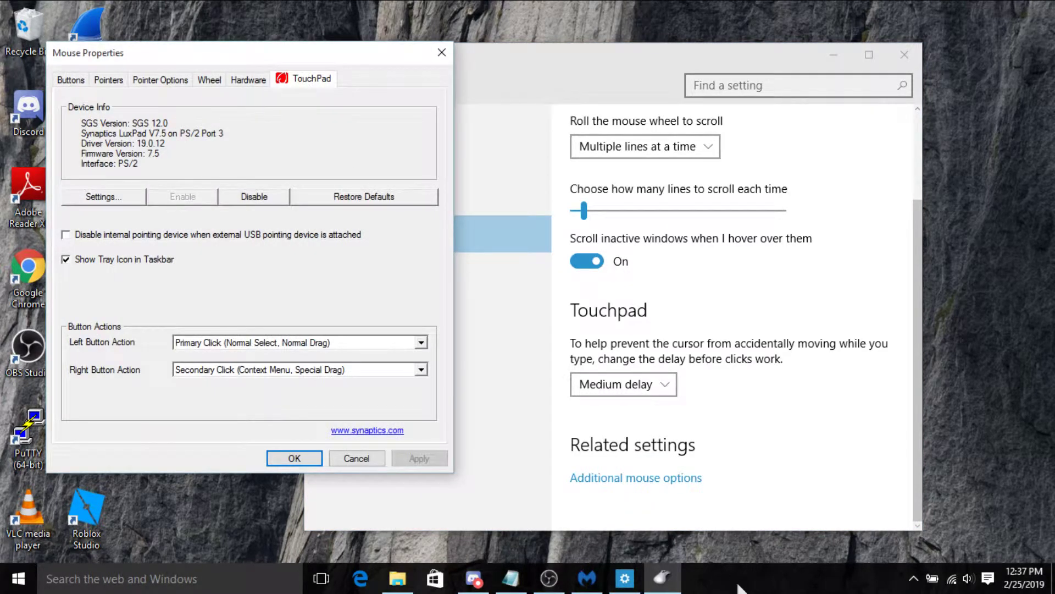
{"action": "left_click", "coordinate": [118, 79]}
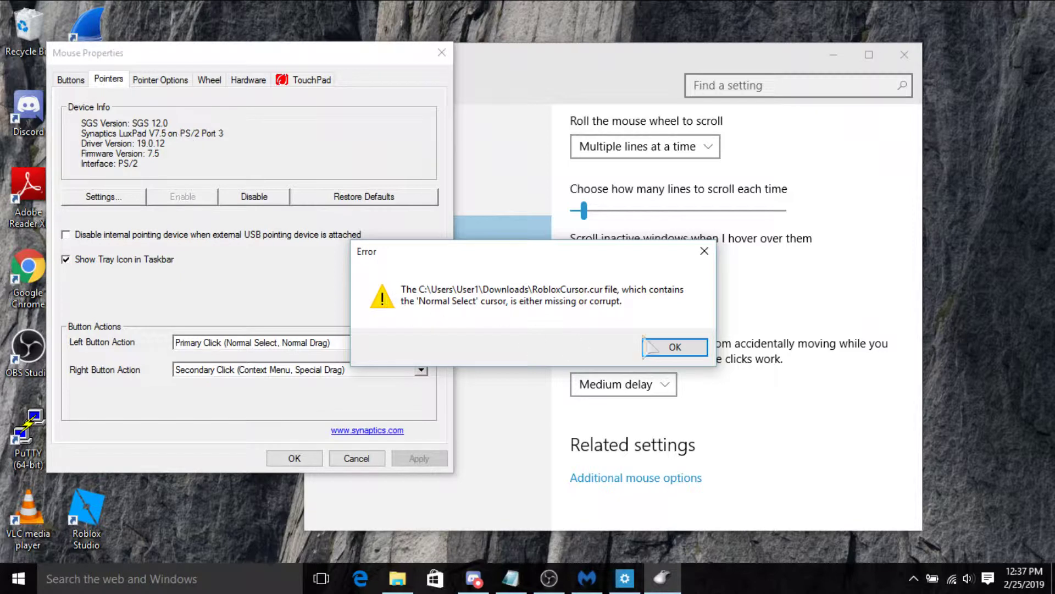
{"action": "left_click", "coordinate": [688, 340]}
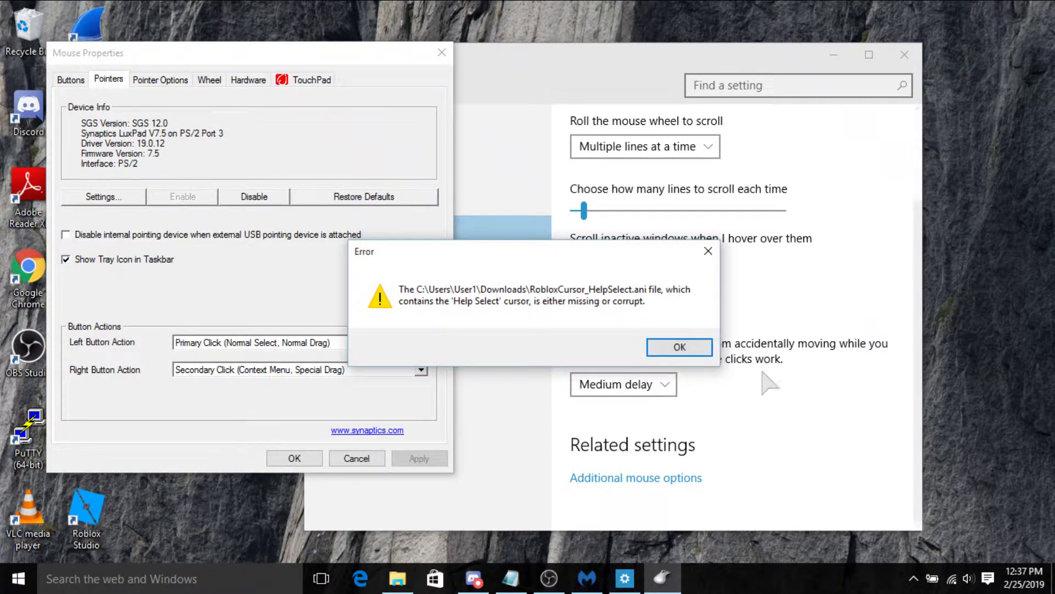
{"action": "left_click", "coordinate": [699, 344]}
- Return the number of lines to scroll each time to near its low end after the accidental change
{"action": "left_click", "coordinate": [707, 211]}
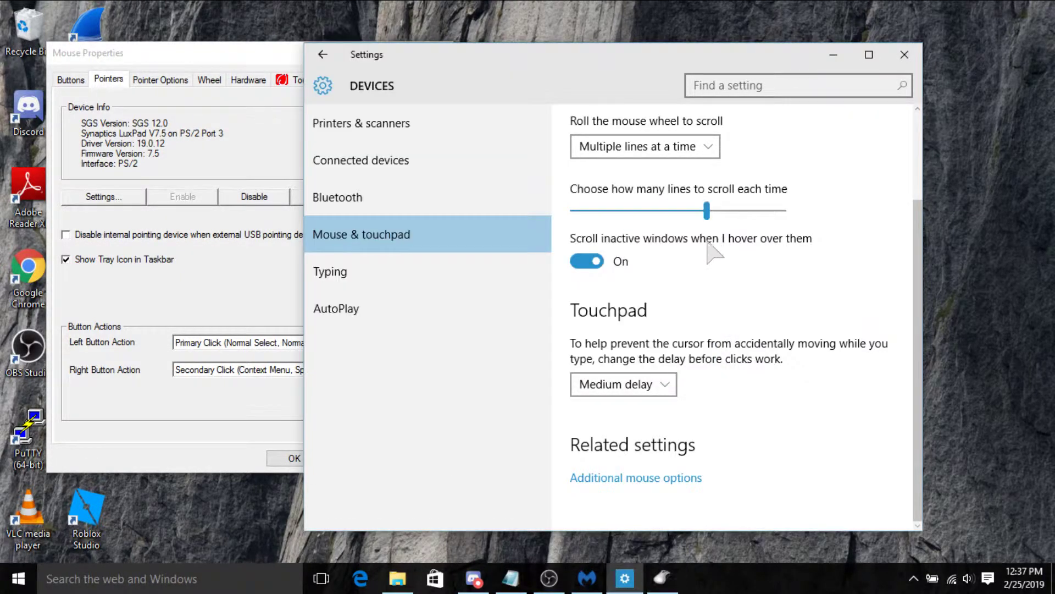
{"action": "left_click_drag", "start_coordinate": [706, 211], "coordinate": [588, 234]}
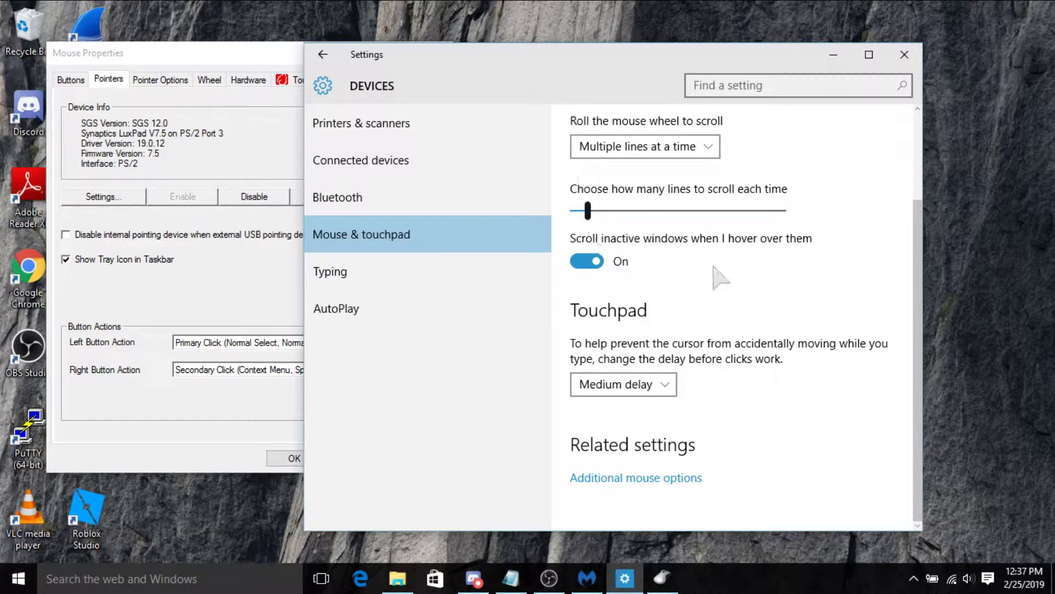
{"action": "scroll", "coordinate": [720, 275], "scroll_direction": "up", "scroll_amount": 1}
{"action": "scroll", "coordinate": [715, 286], "scroll_direction": "down", "scroll_amount": 2}
- Return to the pointer settings in Mouse Properties and dismiss the successive cursor file errors, including Working In Background and Handwriting
{"action": "left_click", "coordinate": [262, 81]}
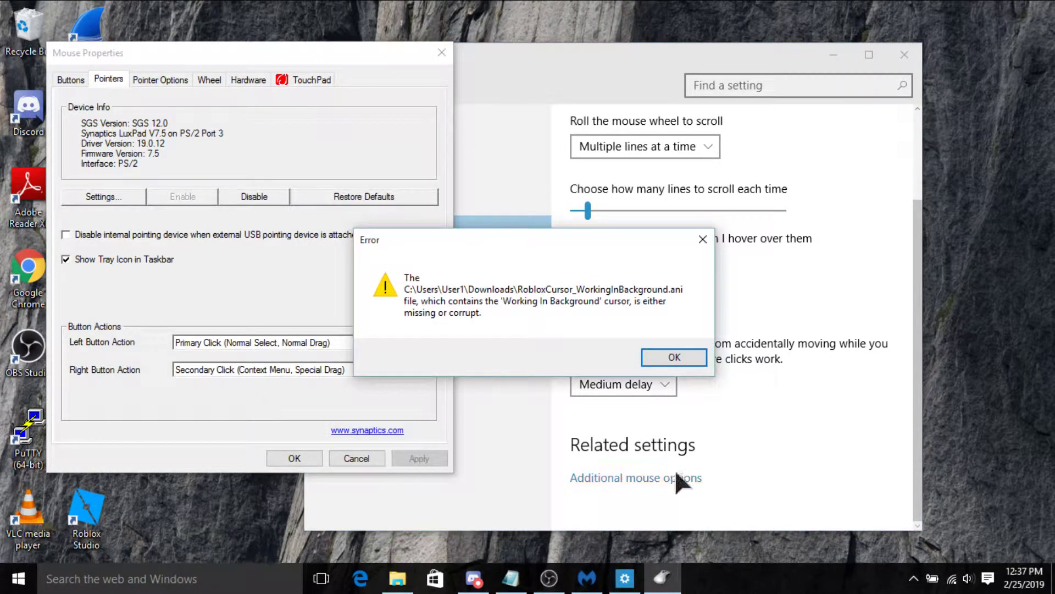
{"action": "left_click", "coordinate": [654, 360]}
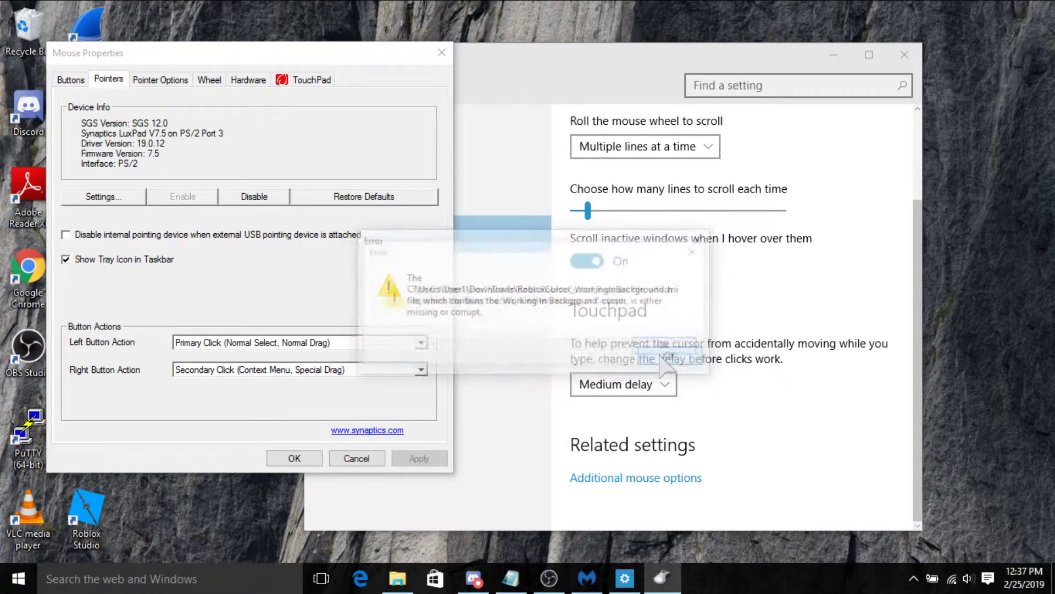
{"action": "left_click", "coordinate": [699, 255]}
{"action": "left_click", "coordinate": [699, 254]}
{"action": "left_click", "coordinate": [698, 254]}
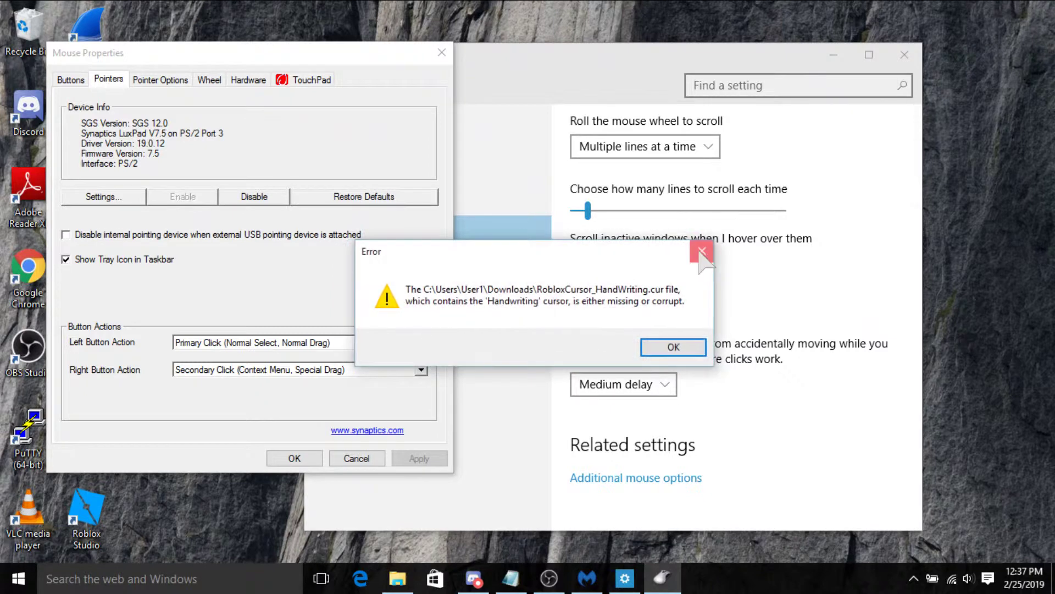
{"action": "left_click", "coordinate": [698, 254]}
{"action": "left_click", "coordinate": [699, 254]}
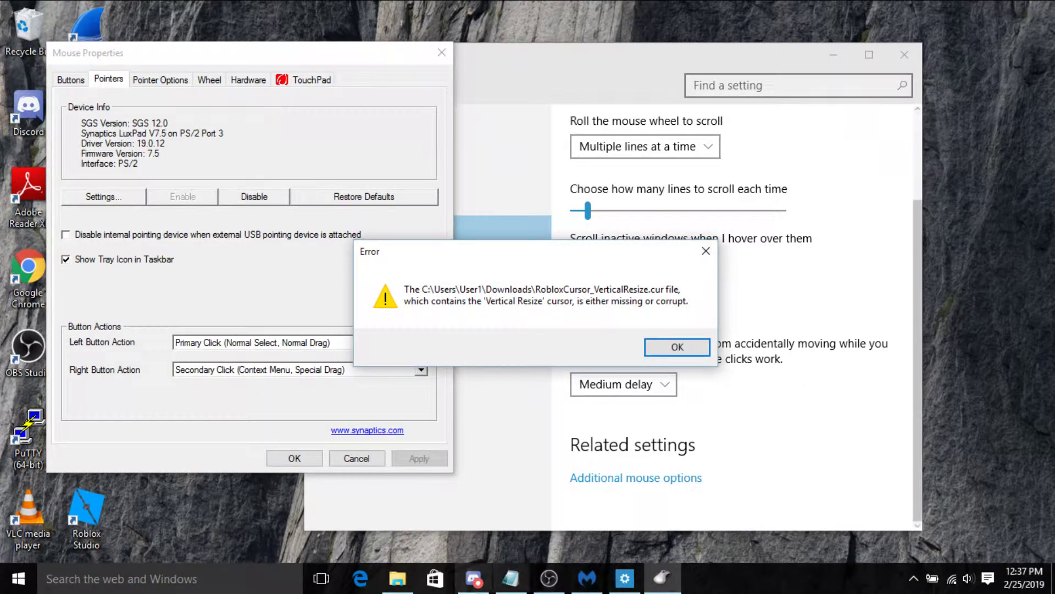
- Switch to Notepad, add "Uhh..." as a new line at the end of the note and minimize it
{"action": "left_click", "coordinate": [523, 580]}
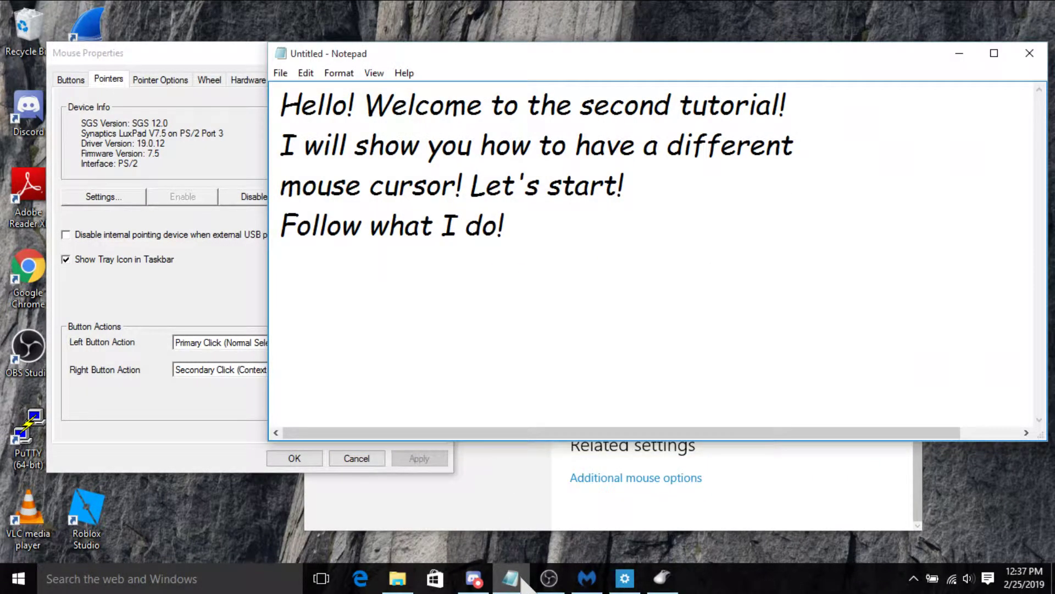
{"action": "type", "text": "Uhh..."}
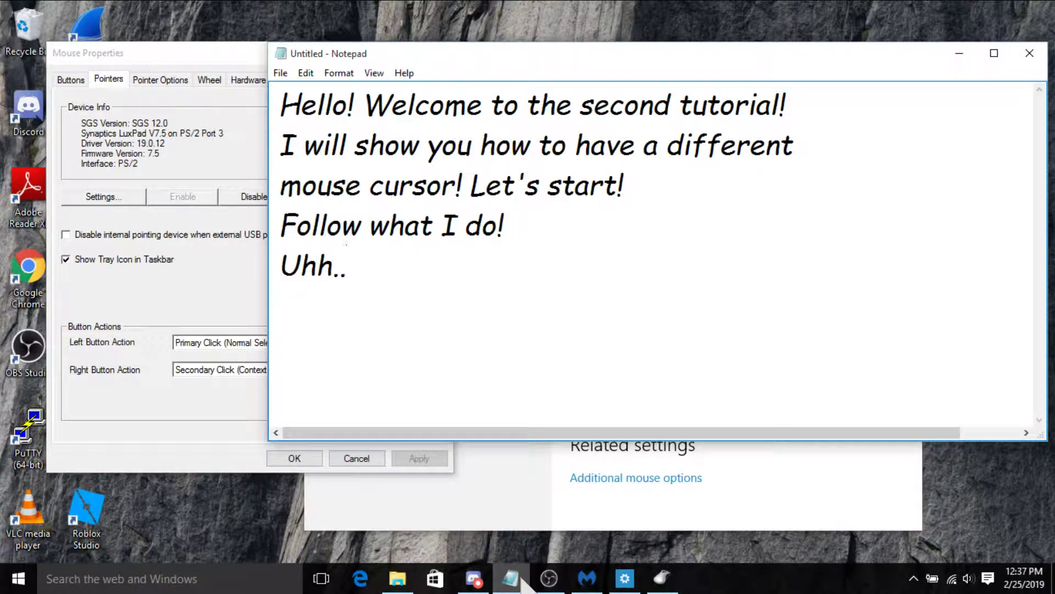
{"action": "left_click", "coordinate": [959, 54]}
- Dismiss the Vertical Resize and Horizontal Resize cursor file errors and the one that follows
{"action": "left_click", "coordinate": [706, 251]}
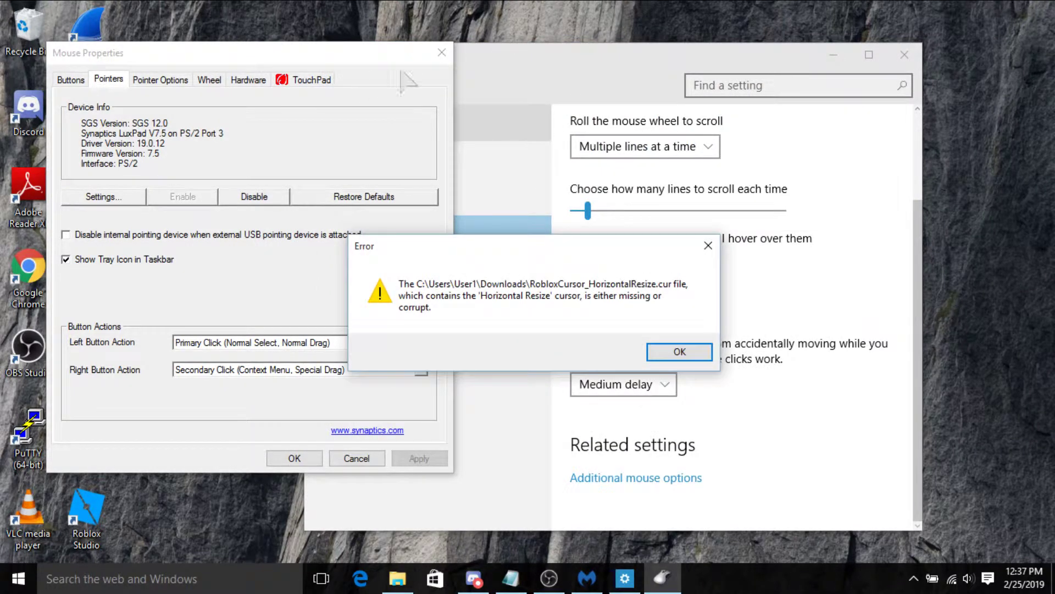
{"action": "left_click", "coordinate": [703, 352]}
{"action": "left_click", "coordinate": [701, 350]}
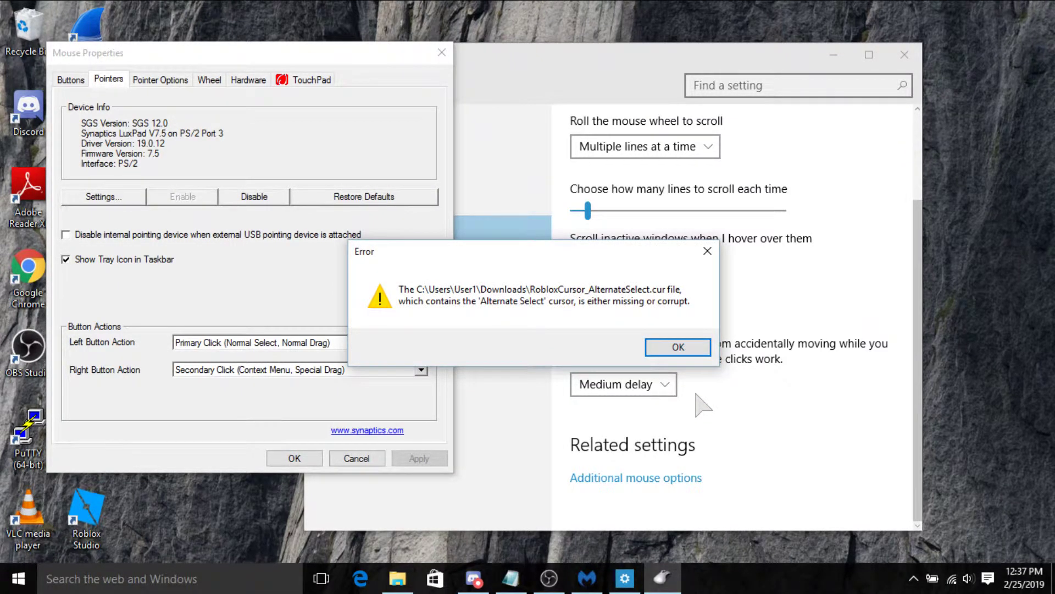
- End the Settings app with Task Manager and dismiss the remaining cursor file errors, starting with Alternate Select
{"action": "key", "text": "ctrl+shift+Escape"}
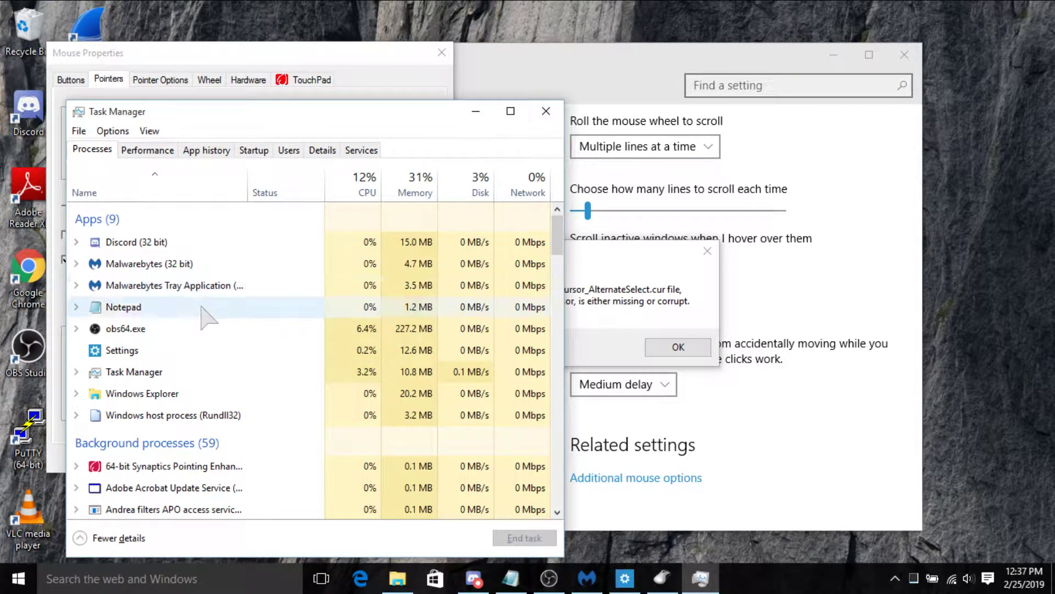
{"action": "left_click", "coordinate": [168, 352]}
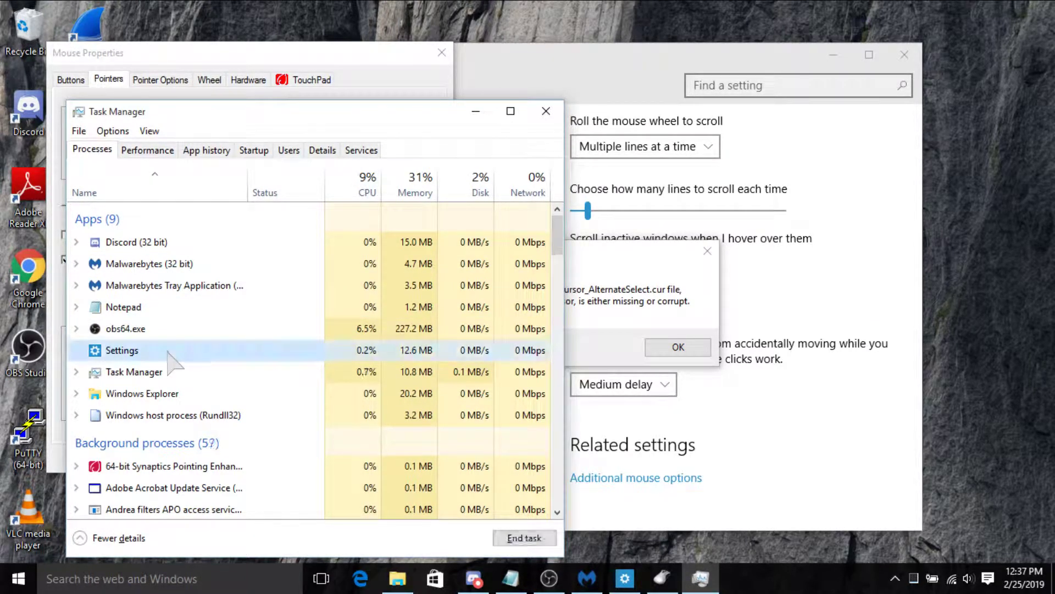
{"action": "left_click", "coordinate": [522, 537]}
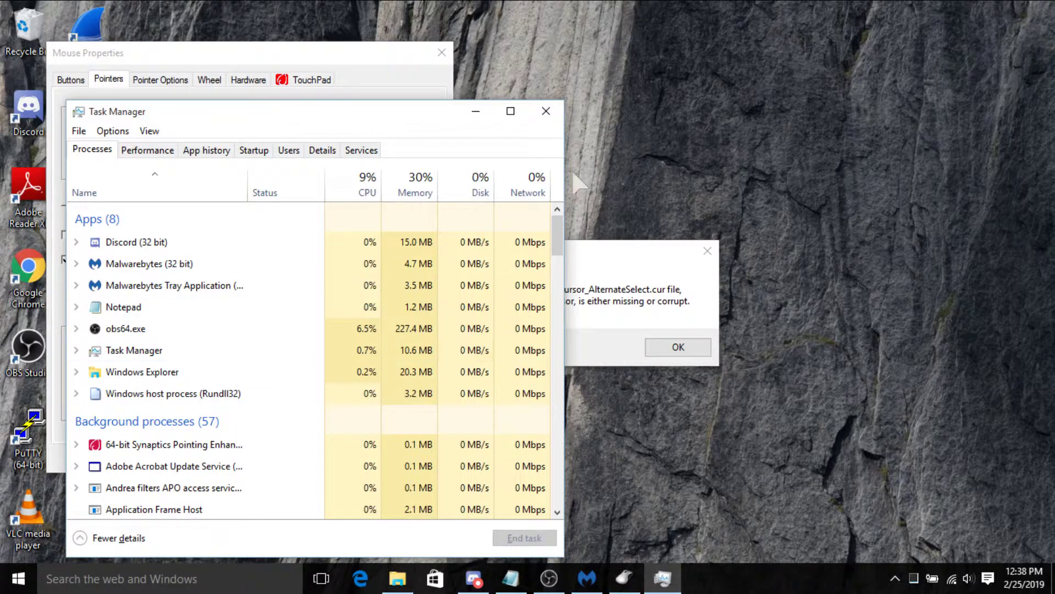
{"action": "left_click", "coordinate": [546, 110]}
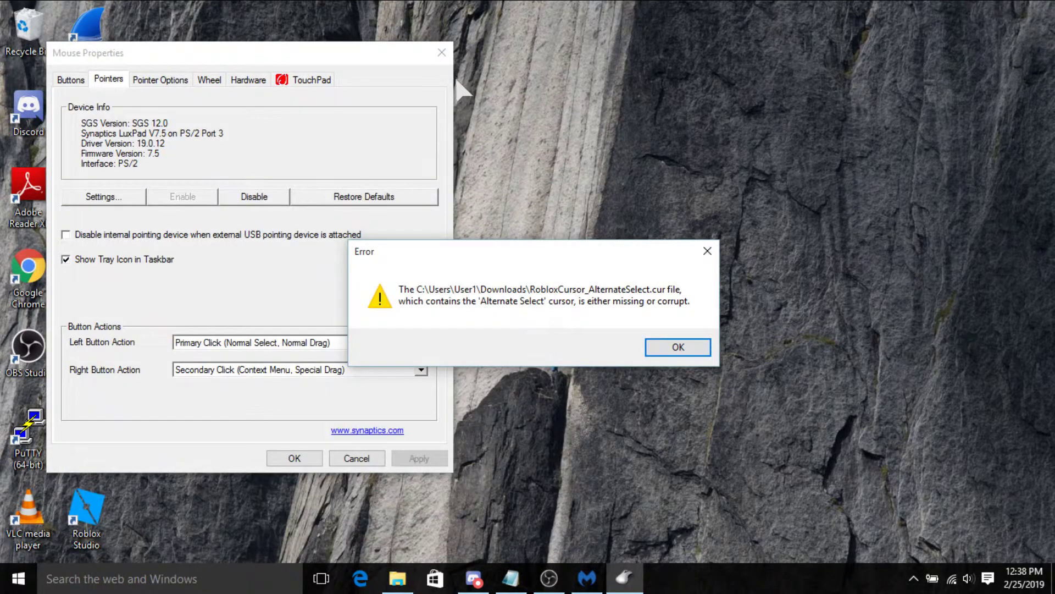
{"action": "left_click", "coordinate": [680, 350]}
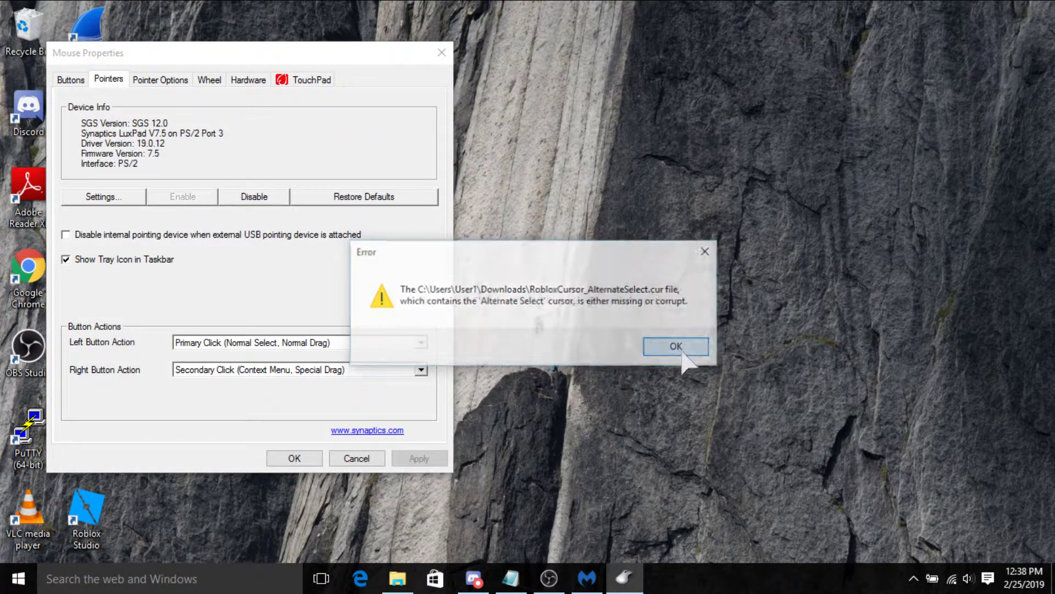
{"action": "left_click", "coordinate": [707, 251]}
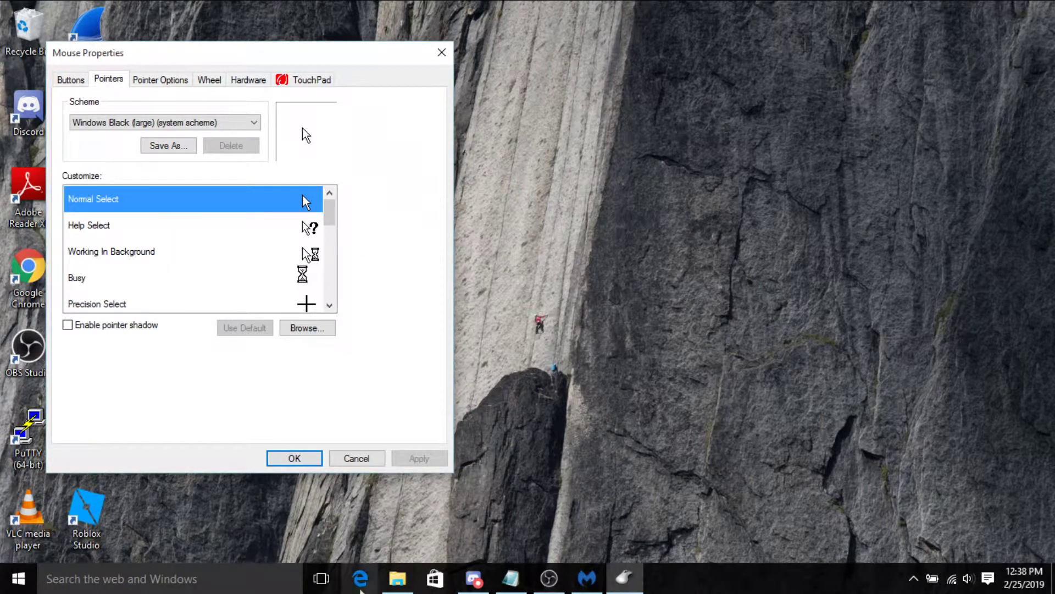
- Switch to Notepad, add "Finally!" as a new line at the end of the note and minimize it
{"action": "left_click", "coordinate": [522, 585]}
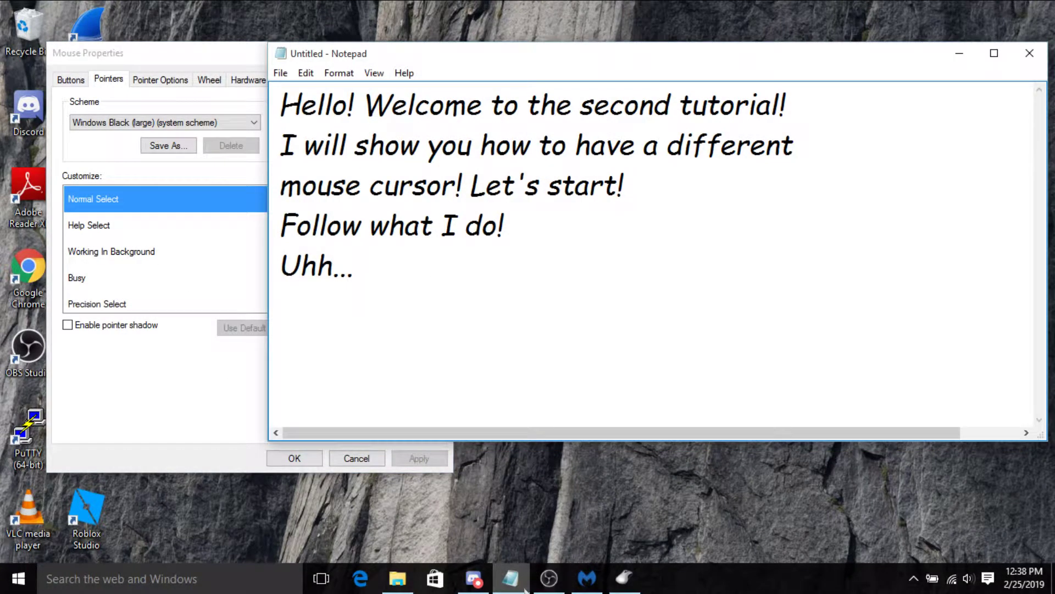
{"action": "type", "text": "Finally!"}
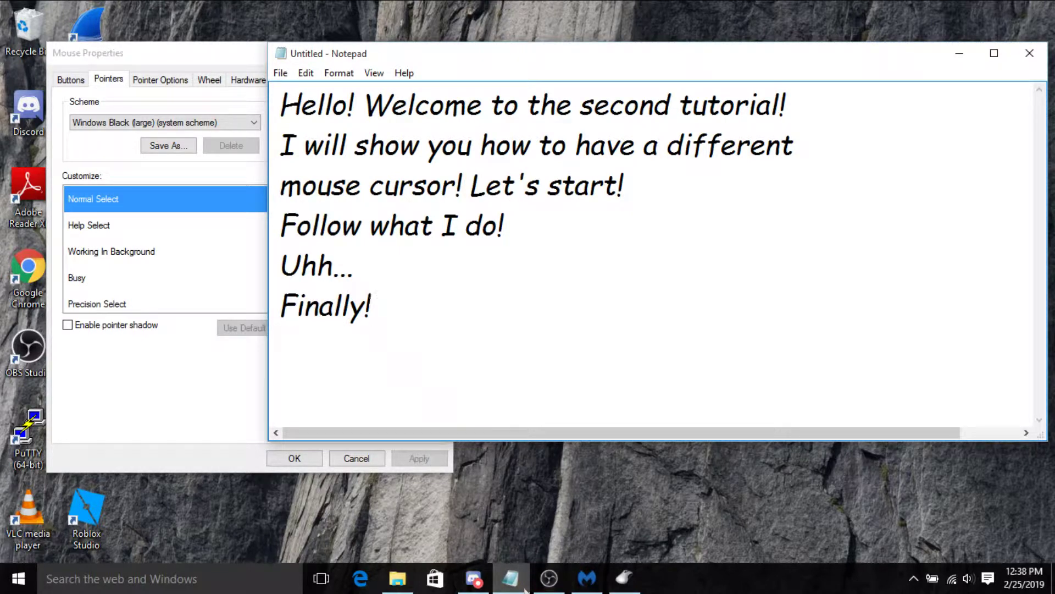
{"action": "left_click", "coordinate": [959, 53]}
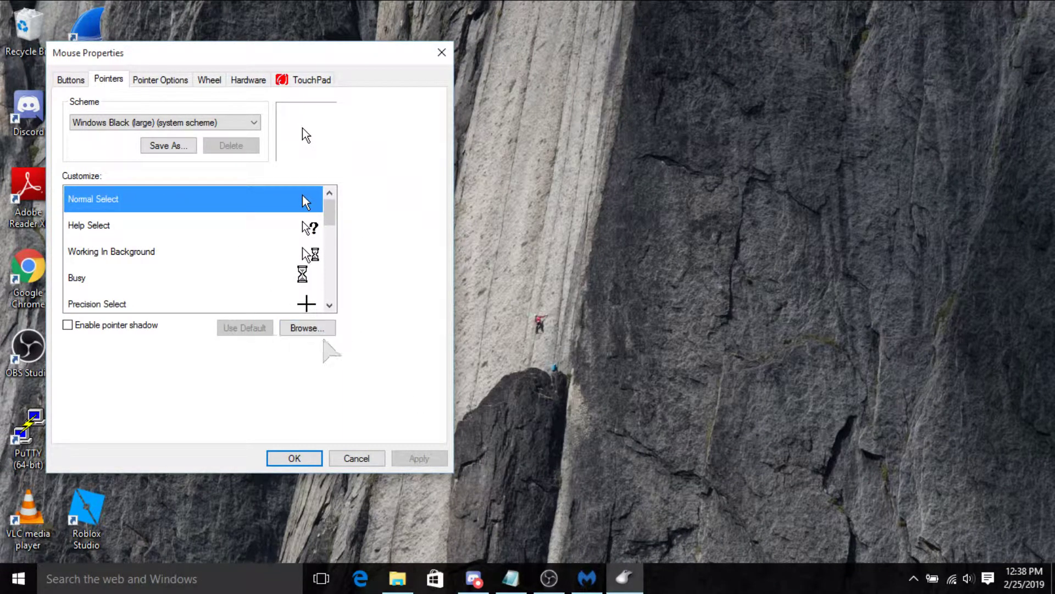
- Look through the Cursors folder for a Normal Select file, close it without choosing one, and move the Mouse Properties window off the desktop icons
{"action": "left_click", "coordinate": [309, 328]}
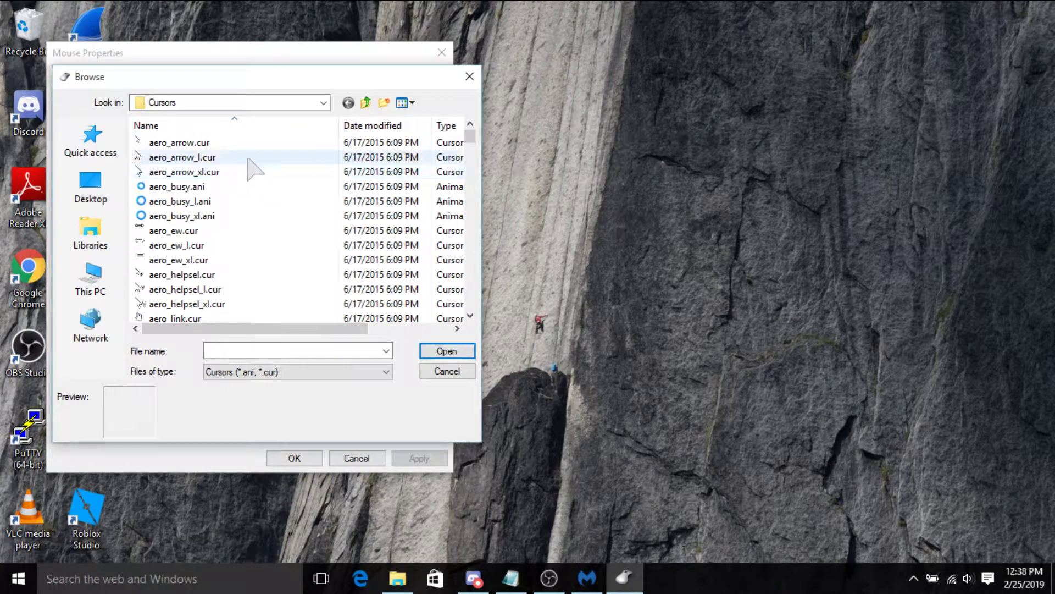
{"action": "scroll", "coordinate": [242, 203], "scroll_direction": "down", "scroll_amount": 12}
{"action": "scroll", "coordinate": [242, 201], "scroll_direction": "up", "scroll_amount": 12}
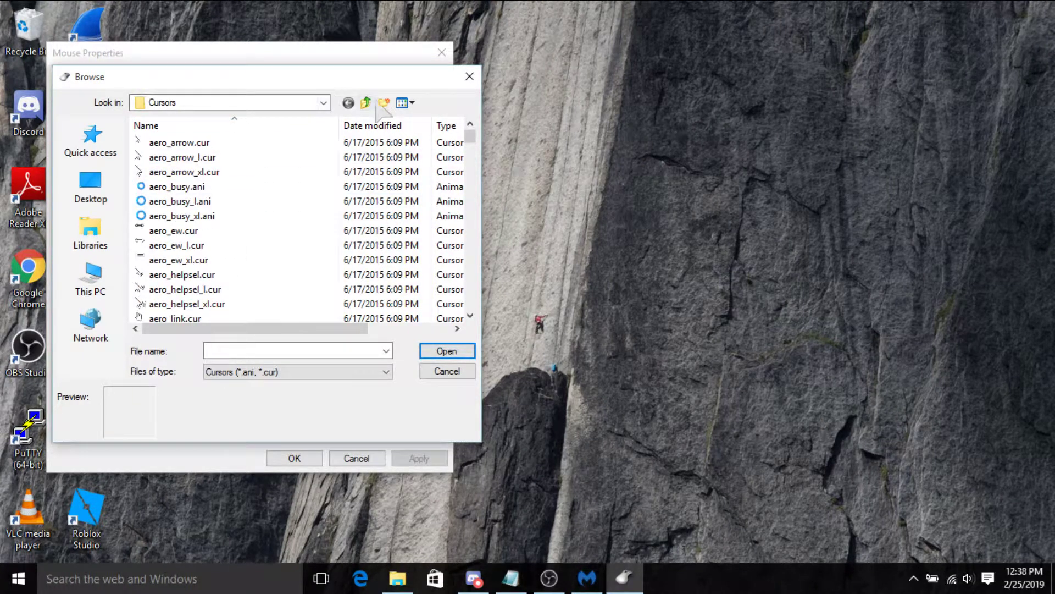
{"action": "left_click", "coordinate": [469, 77]}
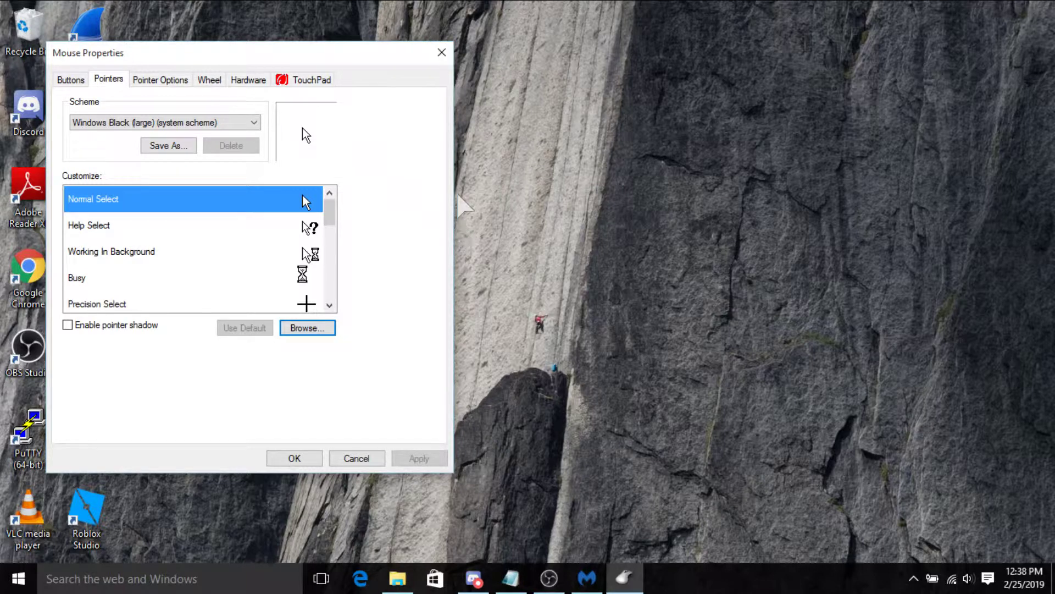
{"action": "left_click_drag", "start_coordinate": [336, 44], "coordinate": [484, 48]}
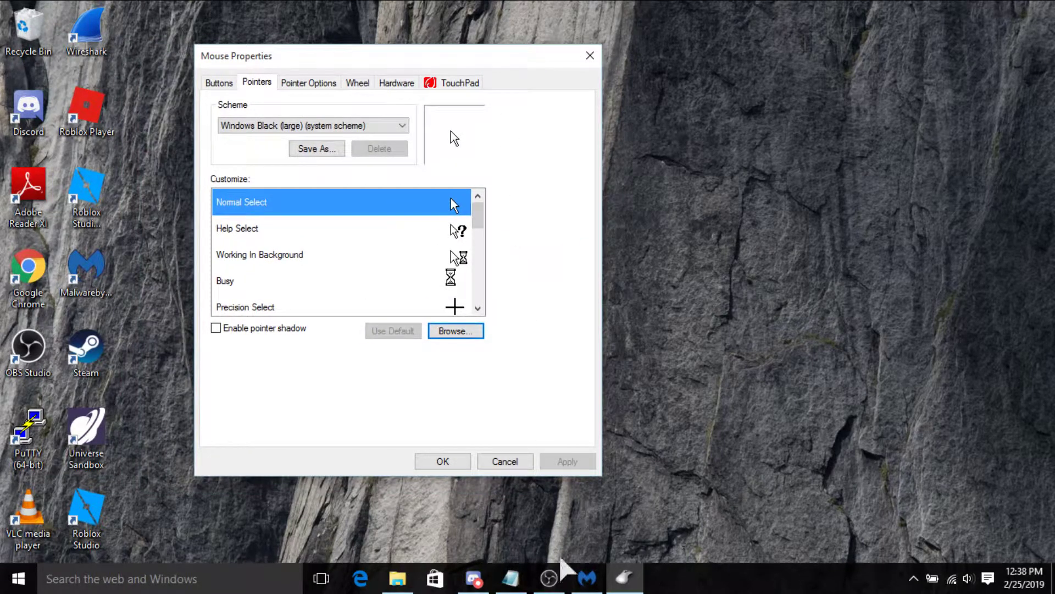
- Switch to Notepad and add the lines "With that keep it." and "Want a custom mouse?" at the end of the note
{"action": "left_click", "coordinate": [511, 578]}
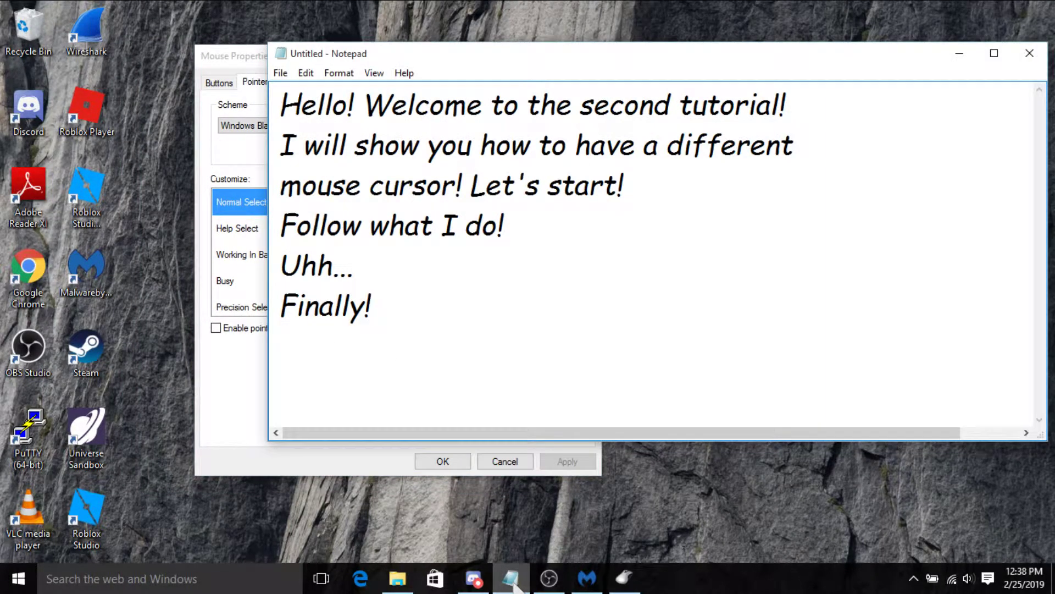
{"action": "key", "text": "Return"}
{"action": "type", "text": "With that"}
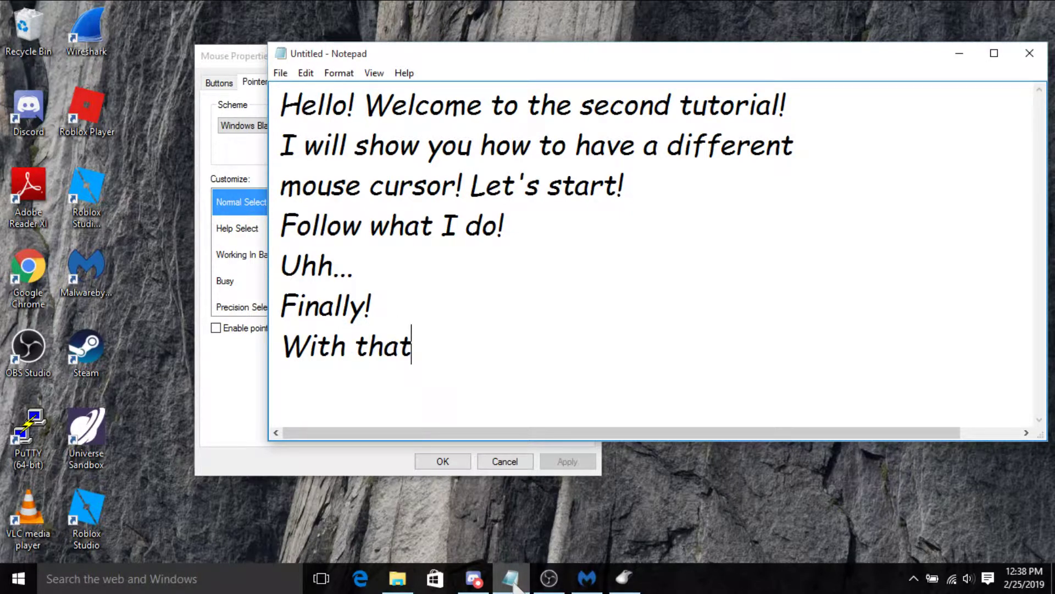
{"action": "type", "text": " keep"}
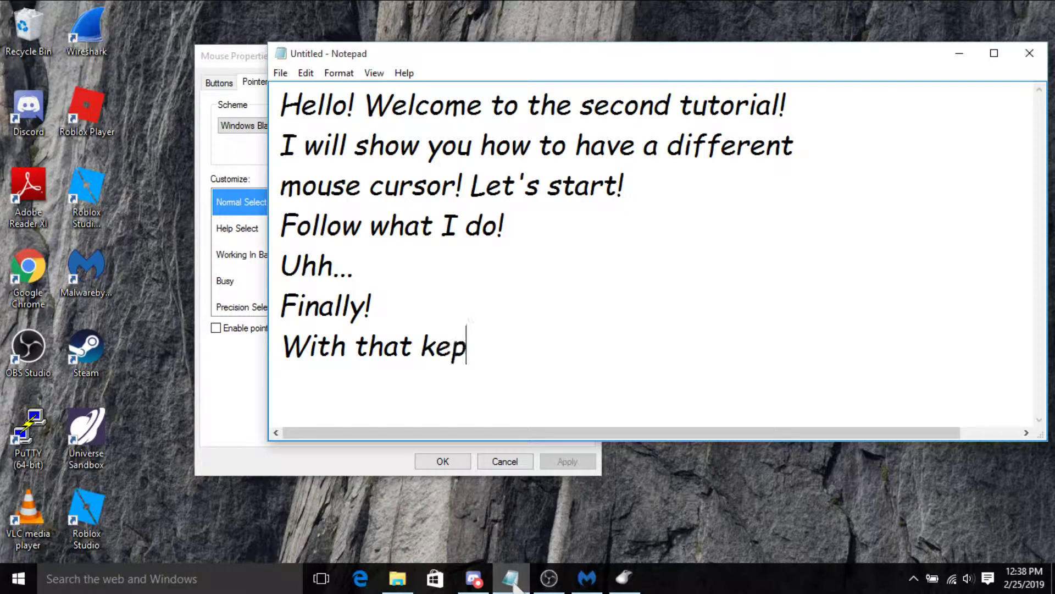
{"action": "key", "text": "BackSpace"}
{"action": "type", "text": "ep it"}
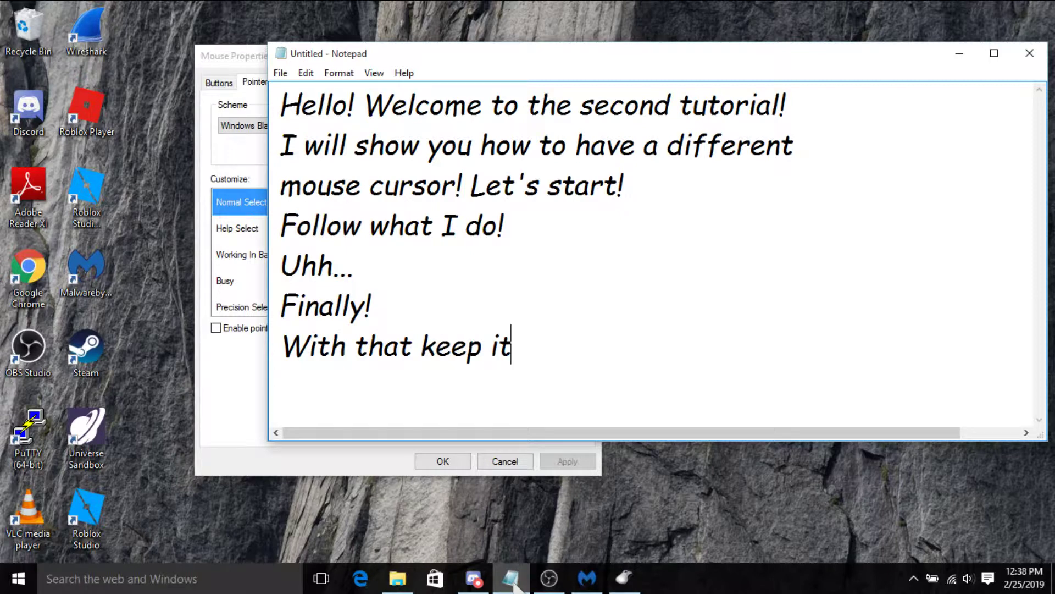
{"action": "type", "text": ". Wa"}
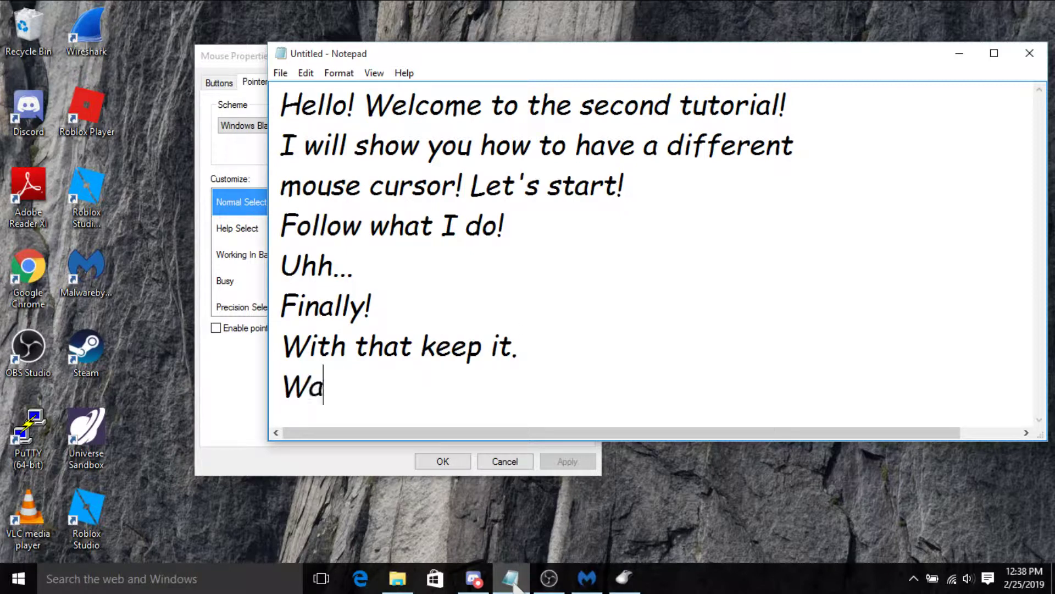
{"action": "type", "text": "nt a c"}
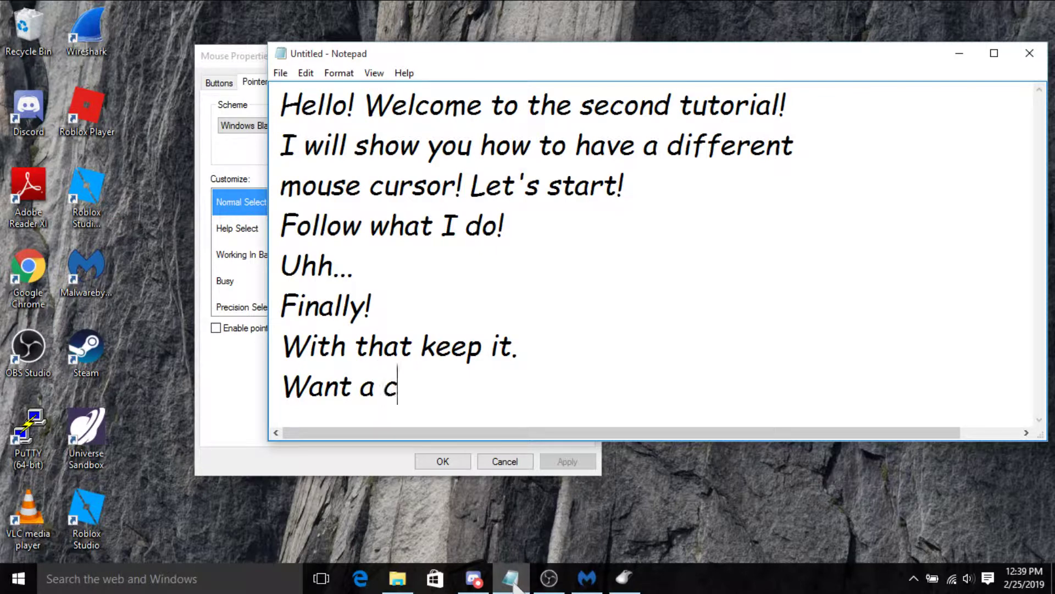
{"action": "type", "text": "ustom mouse"}
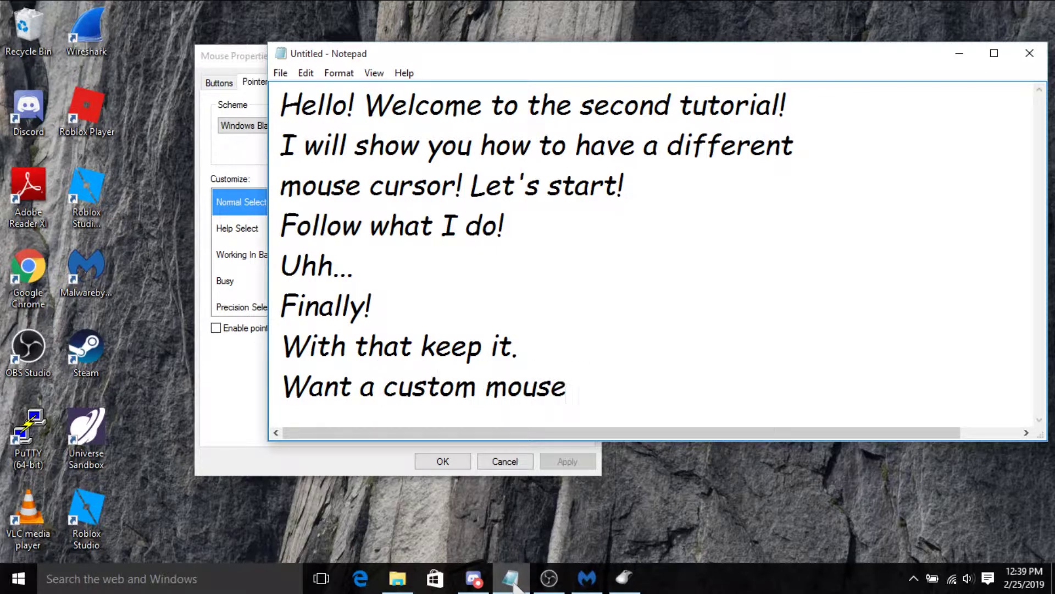
{"action": "key", "text": "Return"}
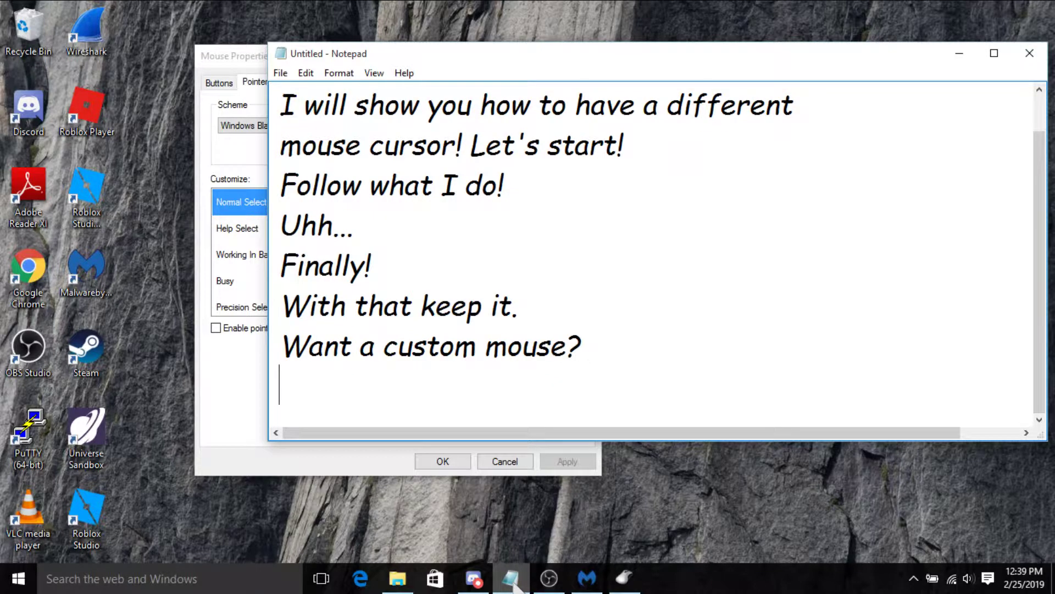
- Write "Follow what I do!" below the custom mouse question and minimize Notepad
{"action": "type", "text": "Fol"}
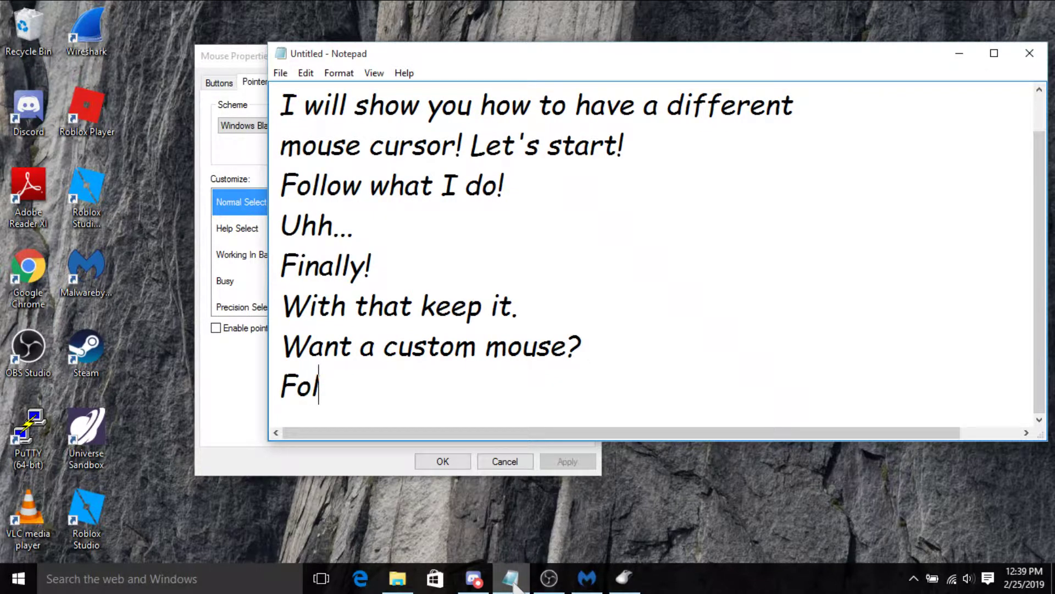
{"action": "type", "text": "low what"}
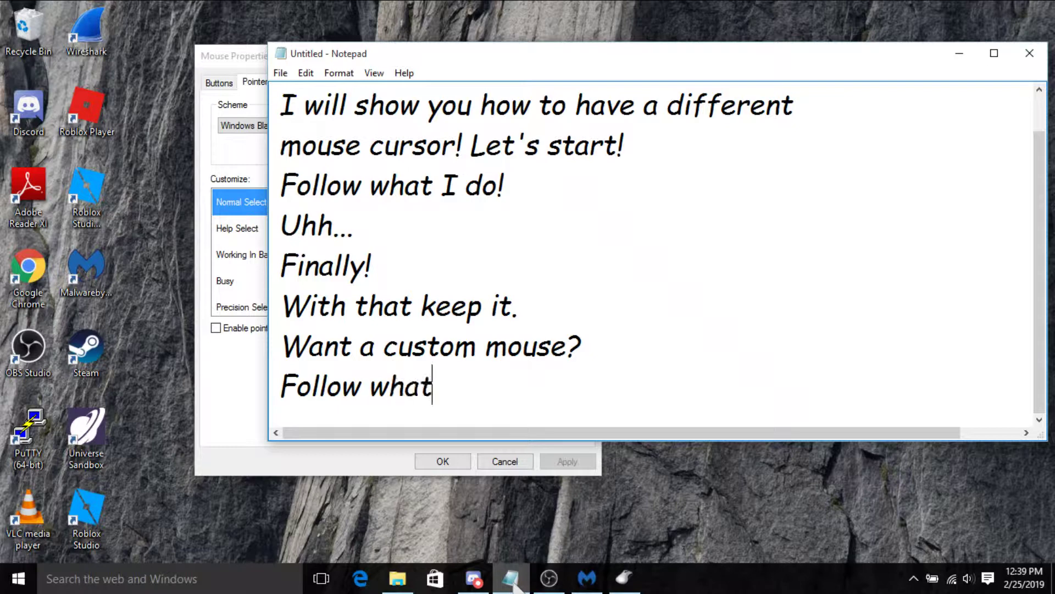
{"action": "type", "text": " I doo"}
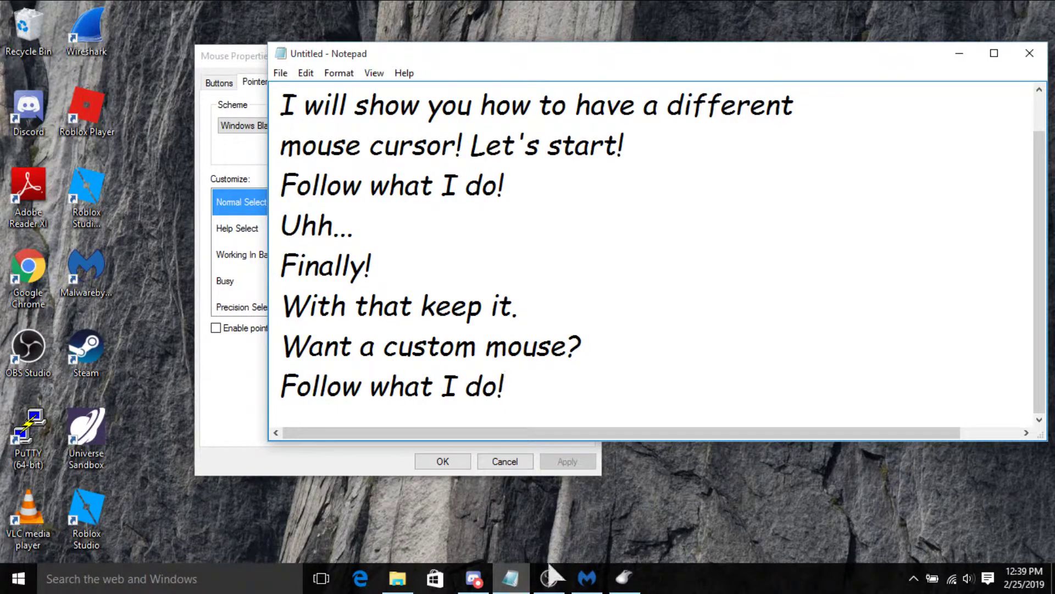
{"action": "left_click", "coordinate": [958, 53]}
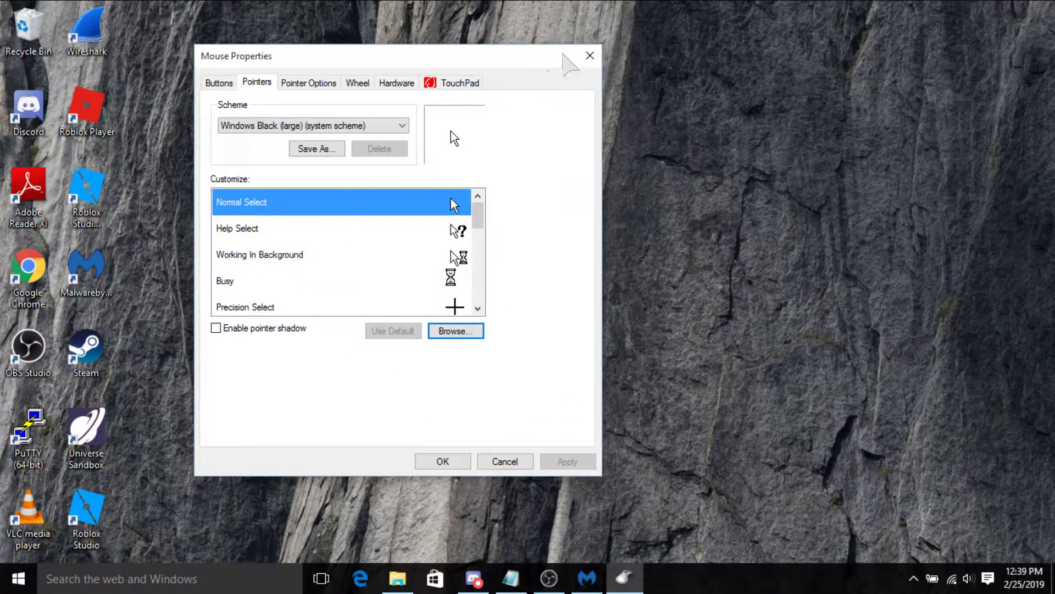
- Close Mouse Properties, reopen Notepad and add "Oops. xD" as a new line at the end of the note
{"action": "left_click", "coordinate": [590, 55]}
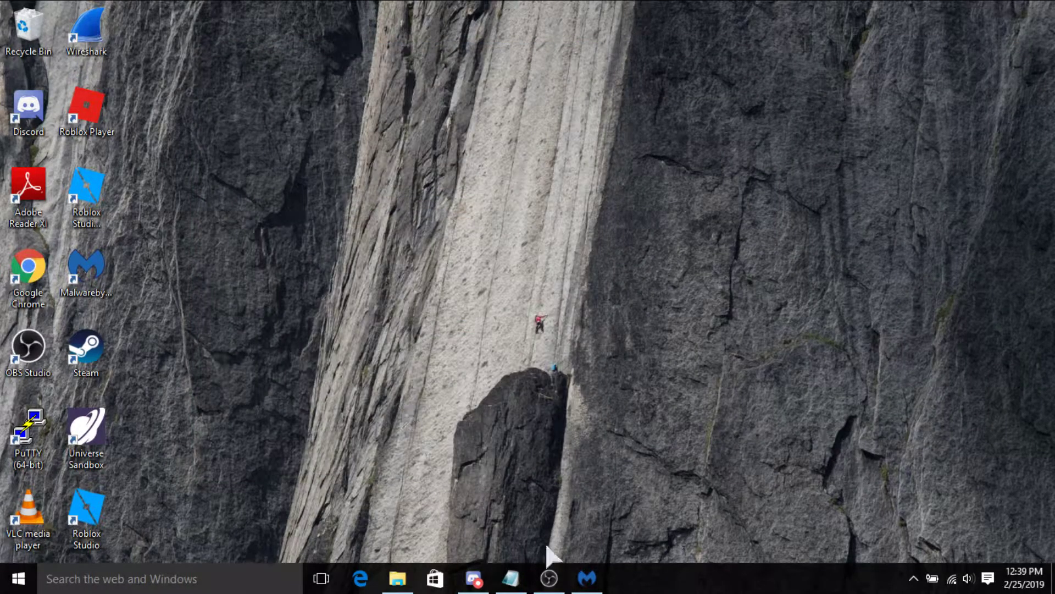
{"action": "left_click", "coordinate": [509, 576]}
{"action": "key", "text": "Return"}
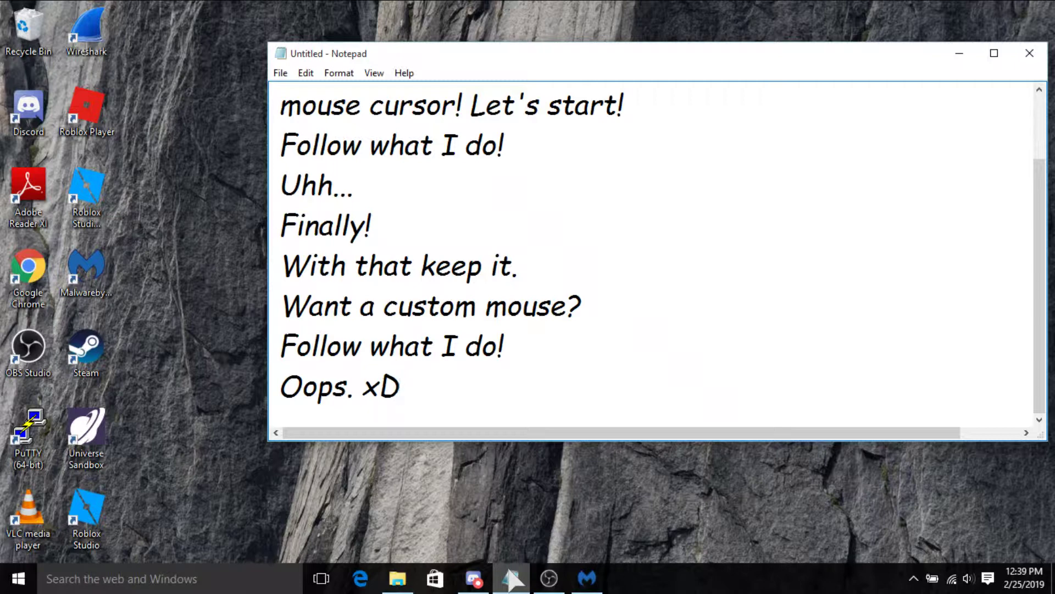
- Minimize Notepad and open Google Chrome
{"action": "left_click", "coordinate": [960, 53]}
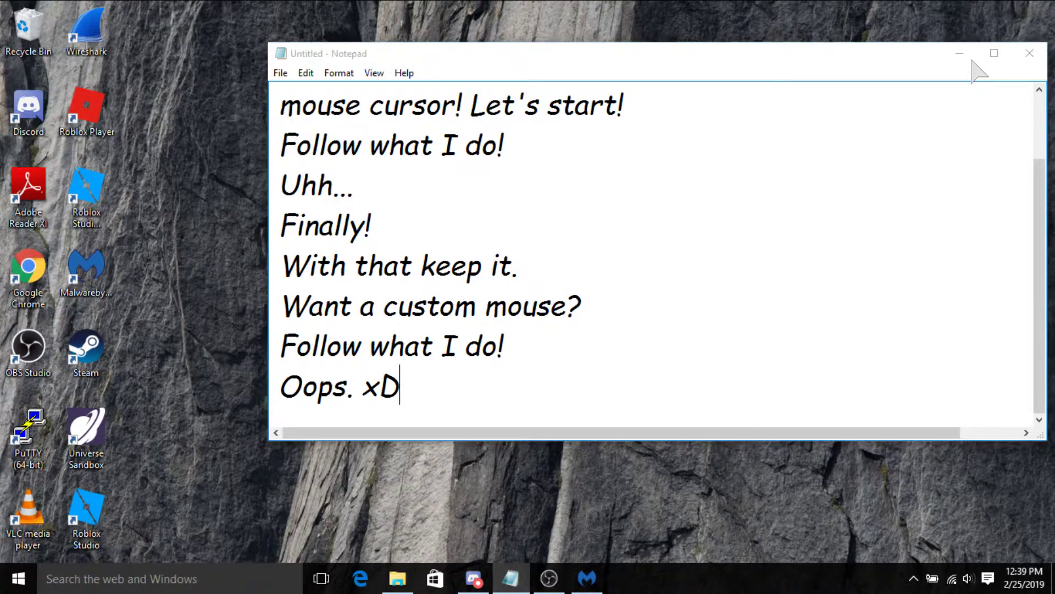
{"action": "key", "text": "super+s"}
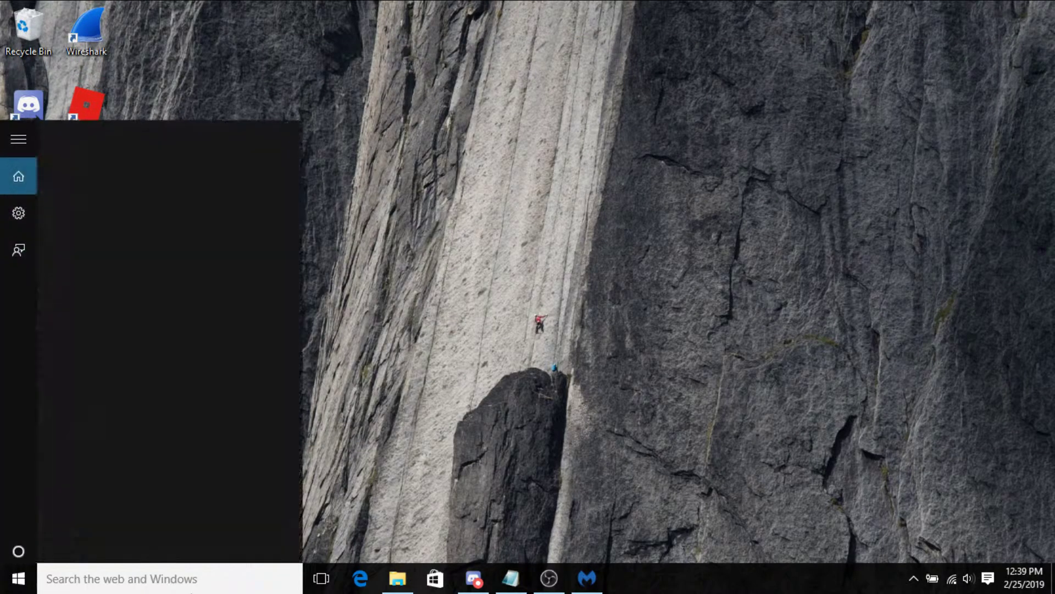
{"action": "type", "text": "g"}
{"action": "left_click", "coordinate": [159, 219]}
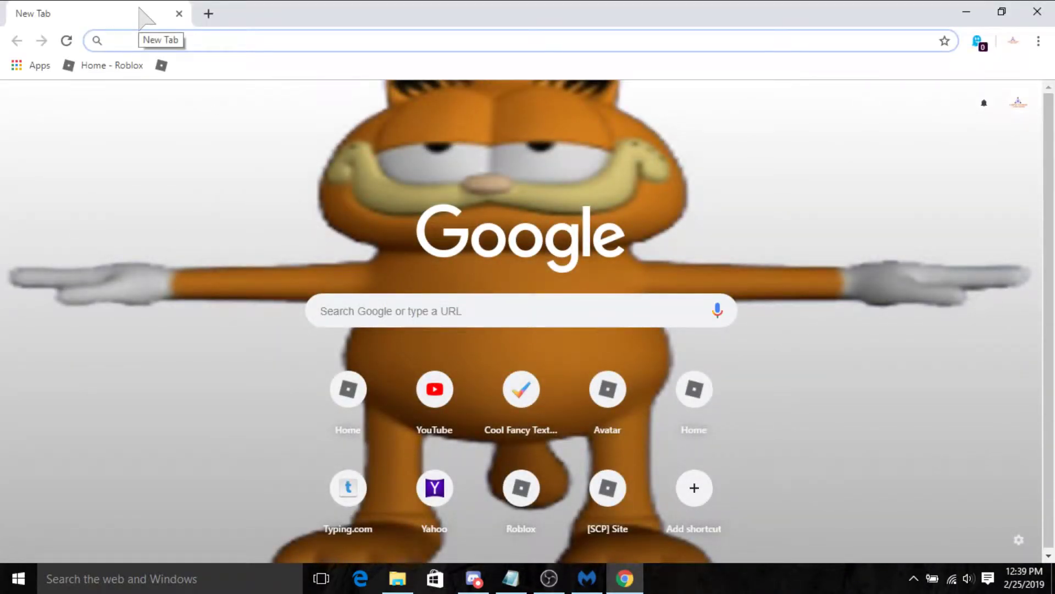
- Search the web for "mouse pointer"
{"action": "type", "text": "mouse"}
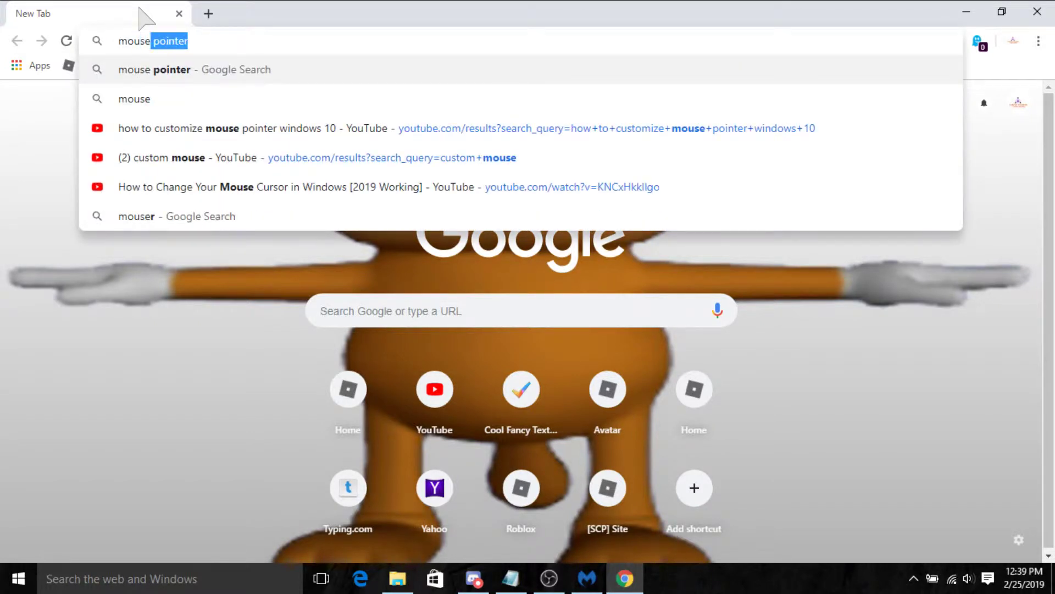
{"action": "type", "text": " poin"}
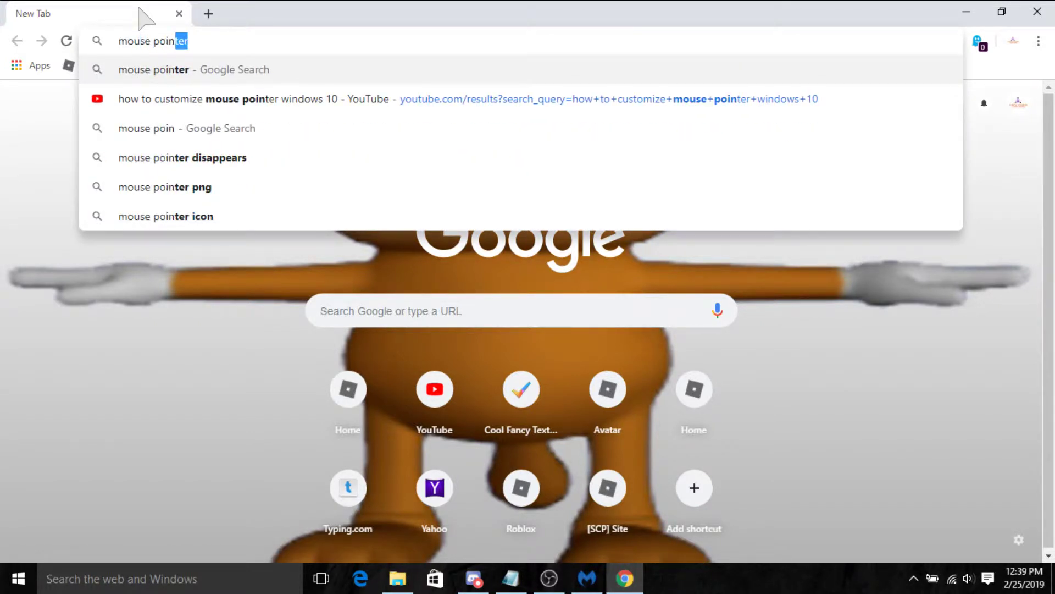
{"action": "key", "text": "BackSpace"}
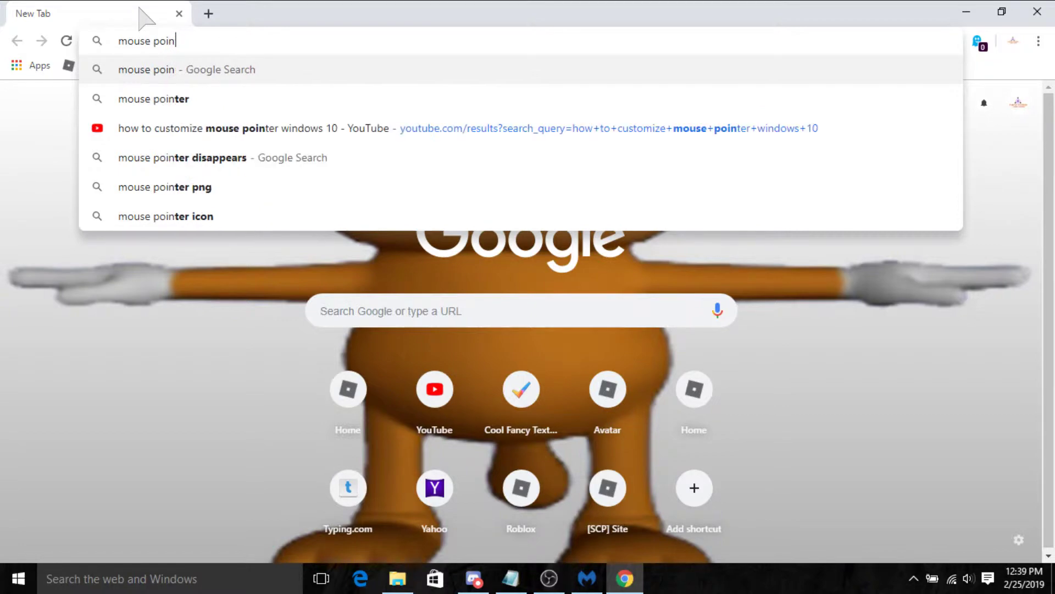
{"action": "type", "text": "ter"}
{"action": "key", "text": "Return"}
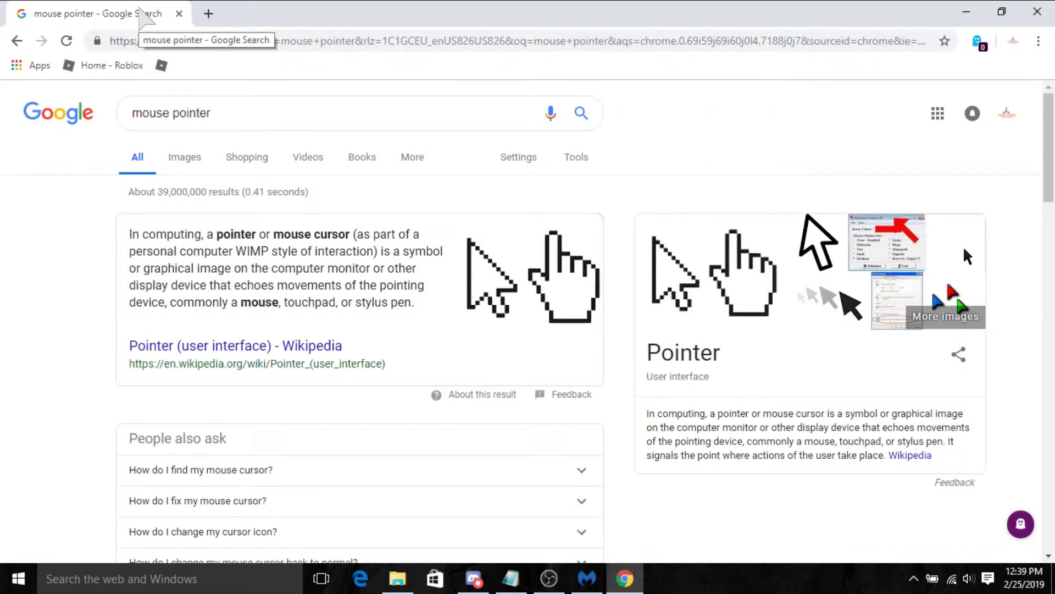
- Open the Open Cursor Library site from the search results and go to the Obsidian Cursors set in its gallery
{"action": "scroll", "coordinate": [118, 419], "scroll_direction": "down", "scroll_amount": 10}
{"action": "scroll", "coordinate": [259, 252], "scroll_direction": "up", "scroll_amount": 7}
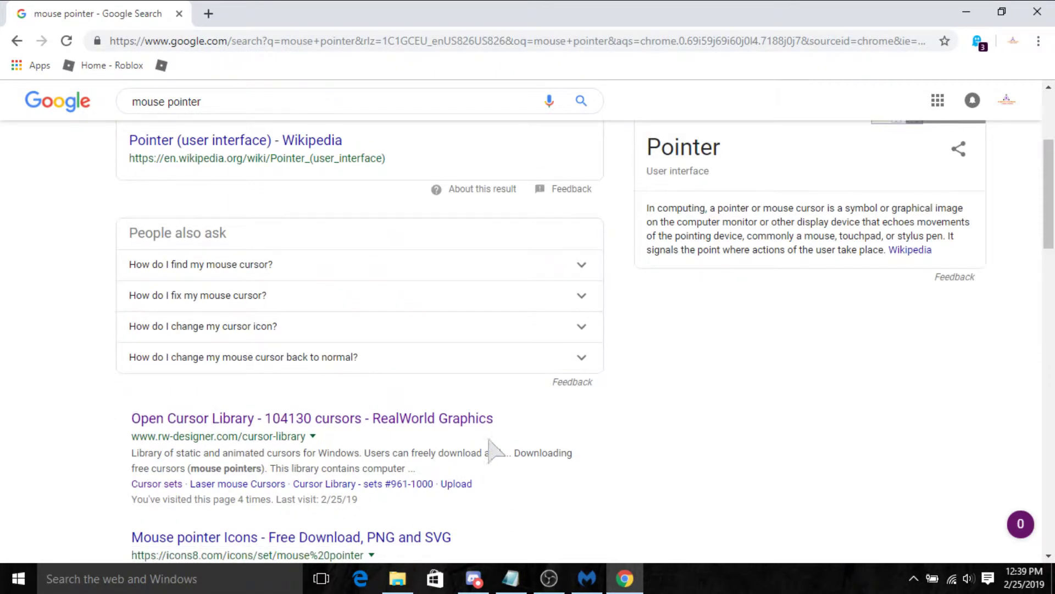
{"action": "left_click", "coordinate": [154, 417]}
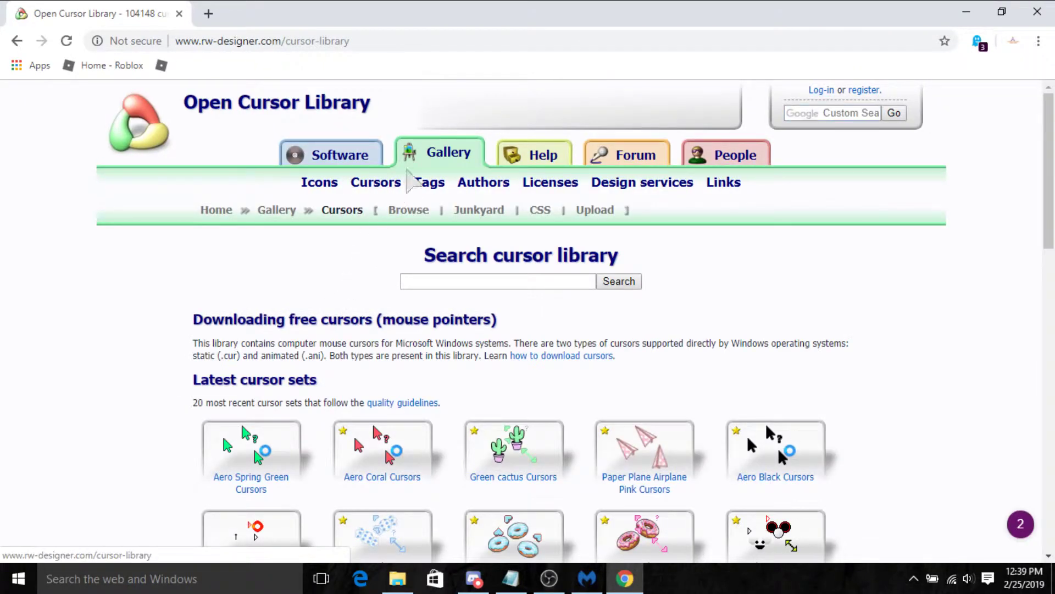
{"action": "left_click", "coordinate": [463, 149]}
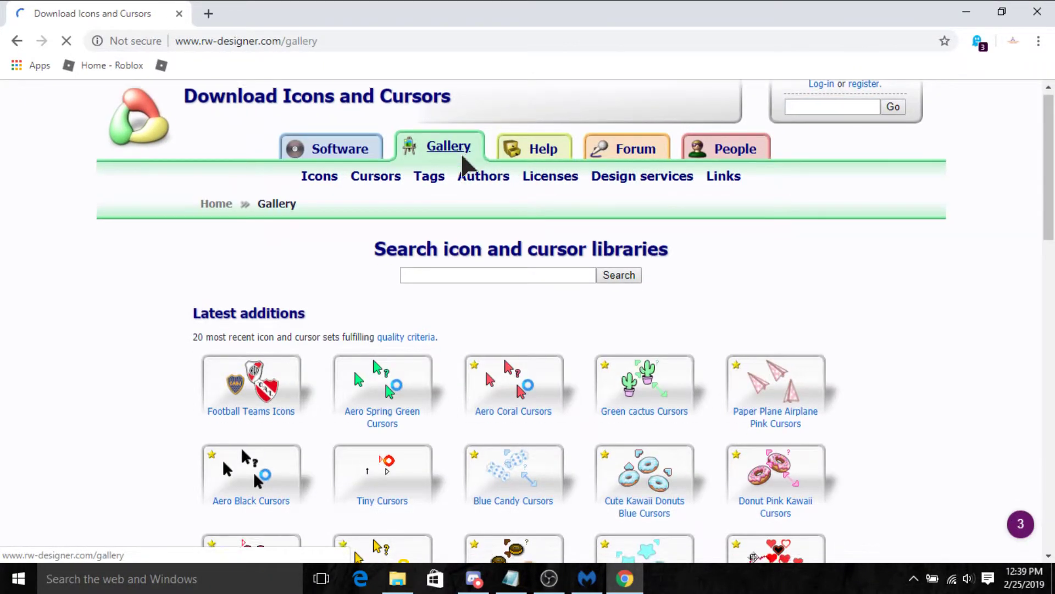
{"action": "scroll", "coordinate": [464, 162], "scroll_direction": "down", "scroll_amount": 15}
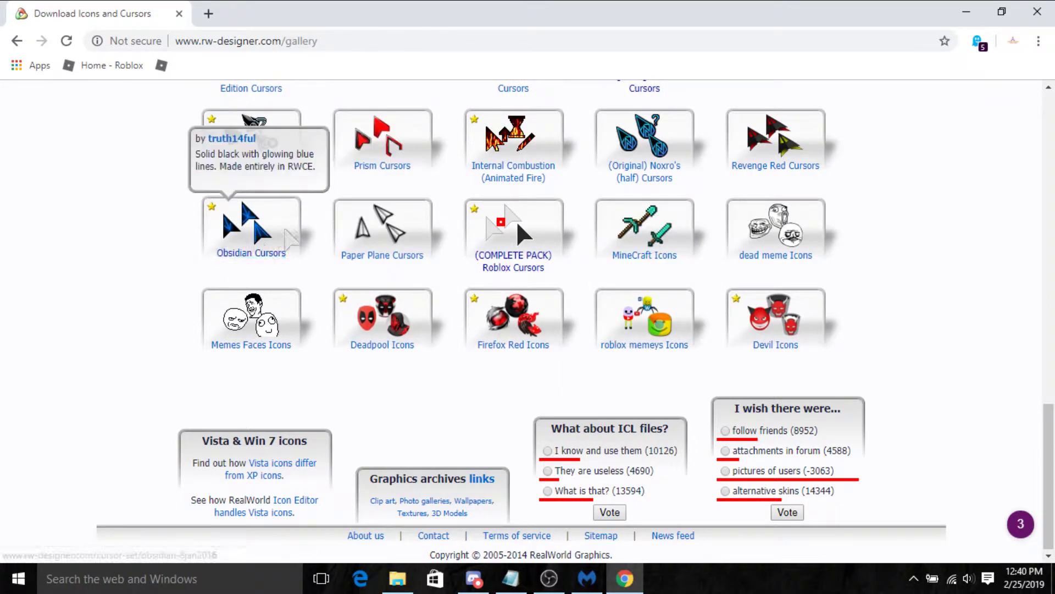
{"action": "left_click", "coordinate": [252, 242]}
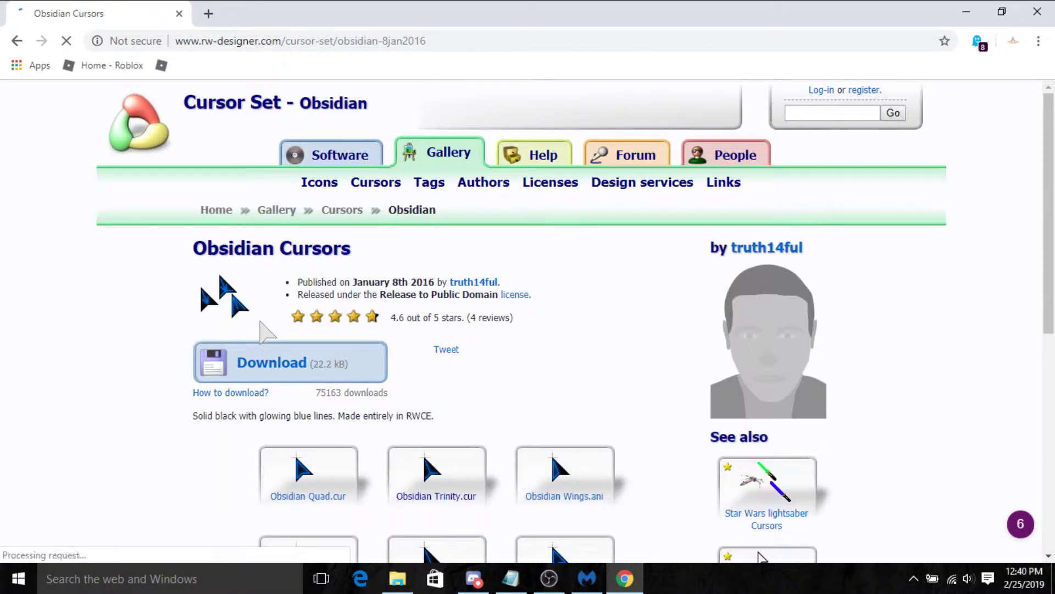
- Look through the Obsidian cursor set and open the Obsidian Double.cur details page in a new tab
{"action": "scroll", "coordinate": [299, 393], "scroll_direction": "down", "scroll_amount": 4}
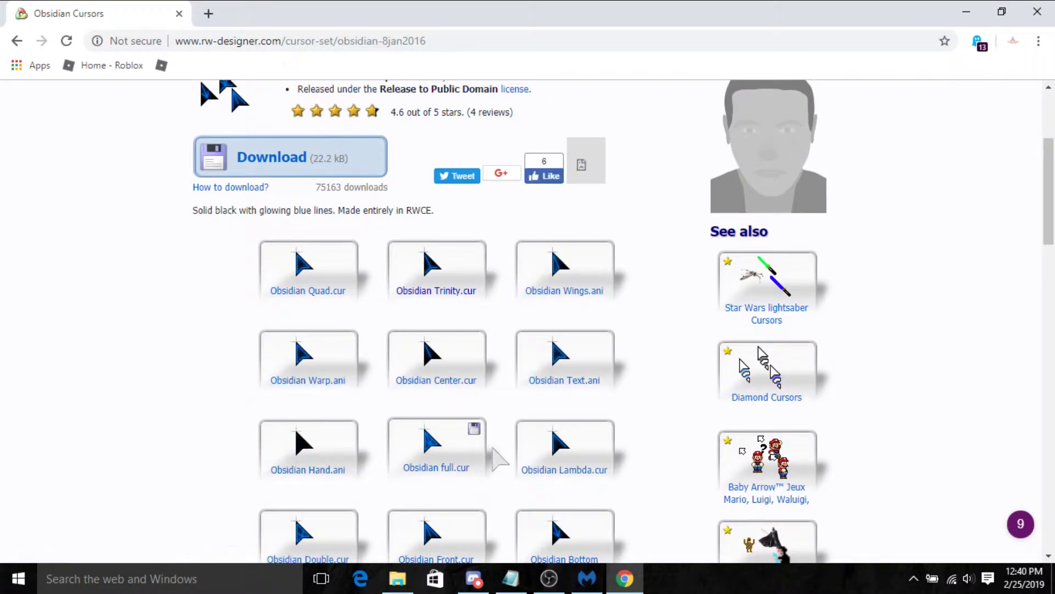
{"action": "scroll", "coordinate": [346, 352], "scroll_direction": "down", "scroll_amount": 3}
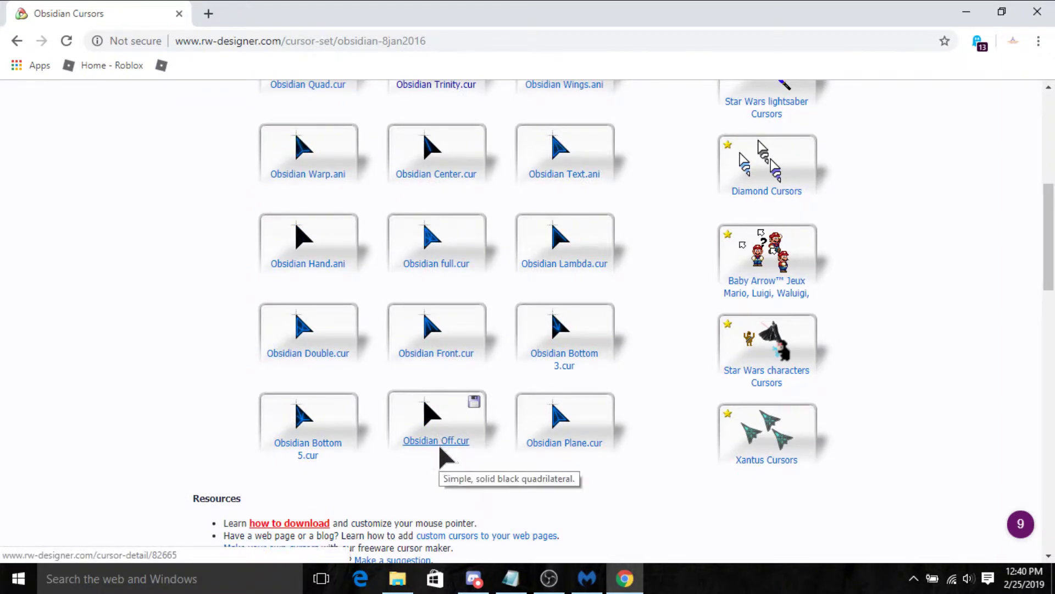
{"action": "scroll", "coordinate": [443, 382], "scroll_direction": "up", "scroll_amount": 6}
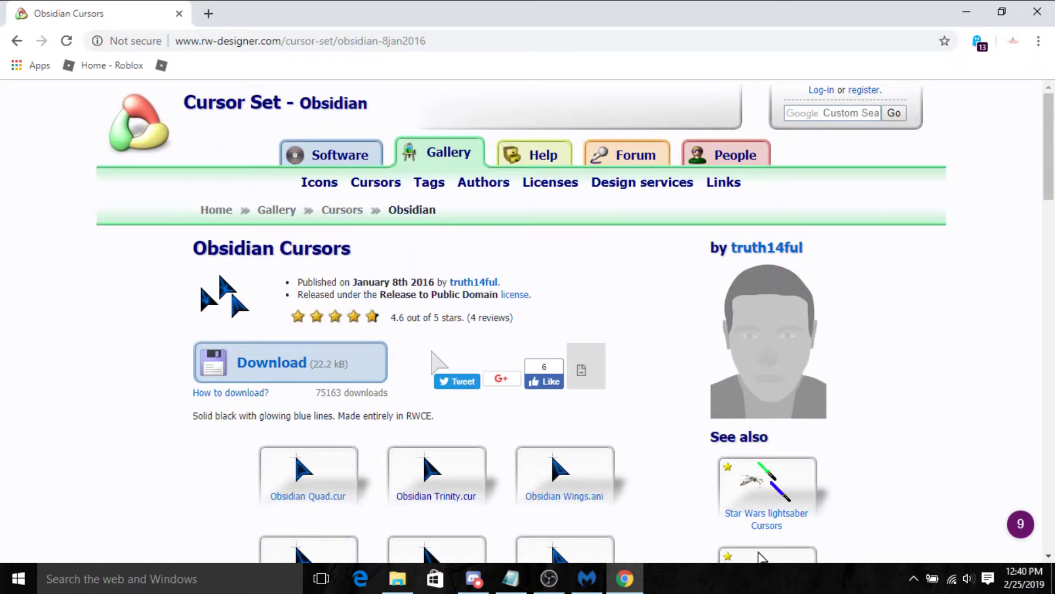
{"action": "scroll", "coordinate": [424, 364], "scroll_direction": "down", "scroll_amount": 3}
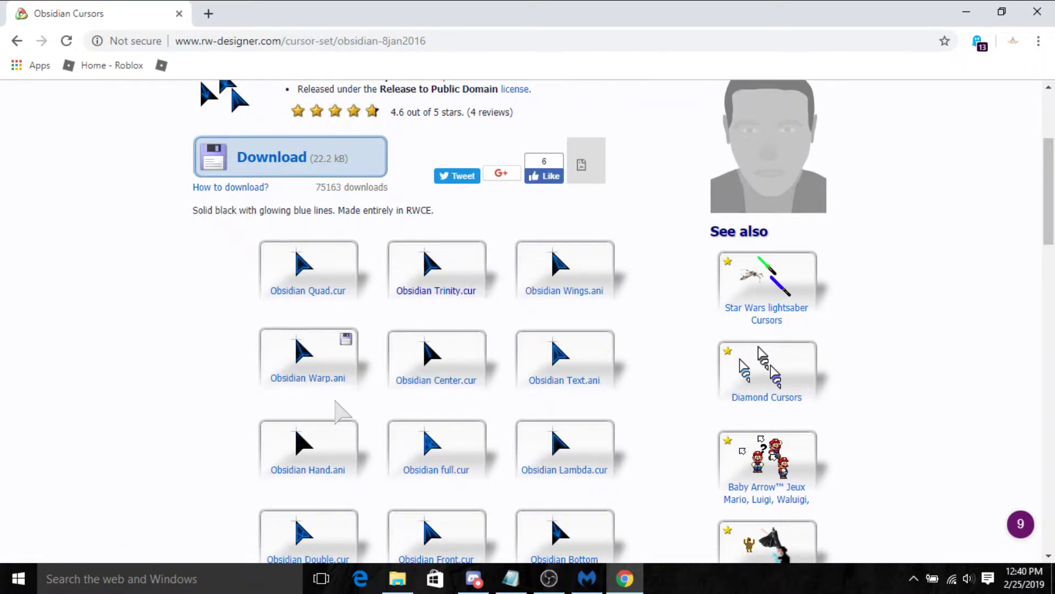
{"action": "scroll", "coordinate": [346, 399], "scroll_direction": "down", "scroll_amount": 3}
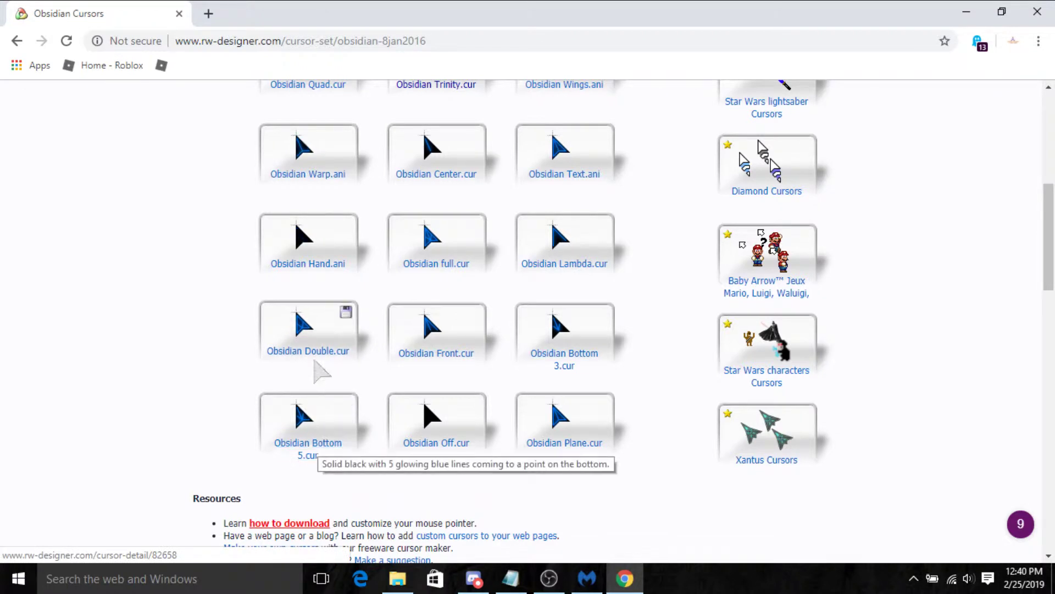
{"action": "right_click", "coordinate": [315, 355]}
{"action": "left_click", "coordinate": [338, 370]}
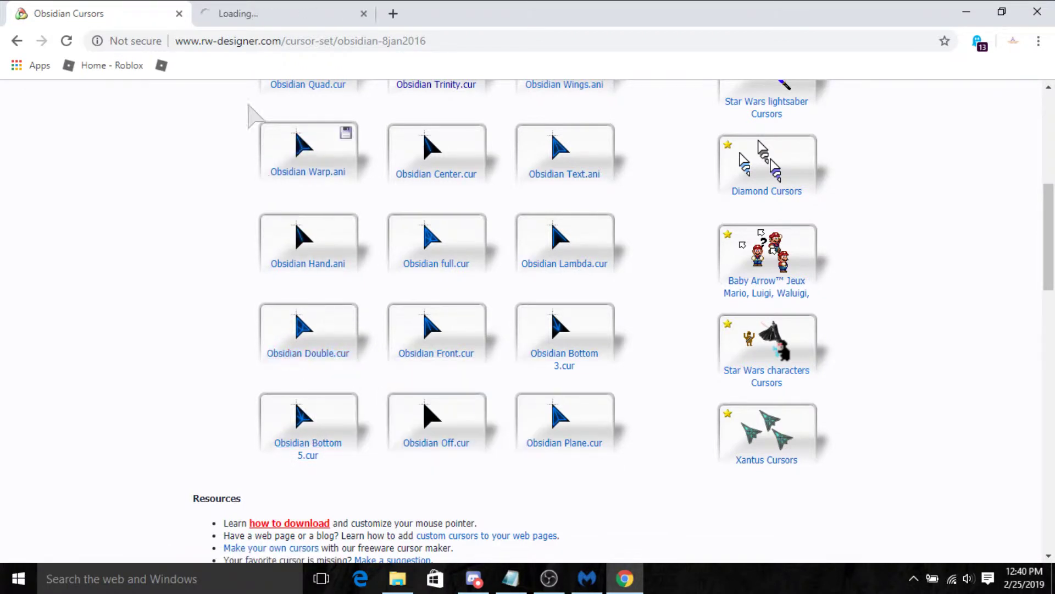
- Go back to the gallery and open the RobloxCursor.cur details page from the (COMPLETE PACK) Roblox Cursors set
{"action": "left_click", "coordinate": [17, 41]}
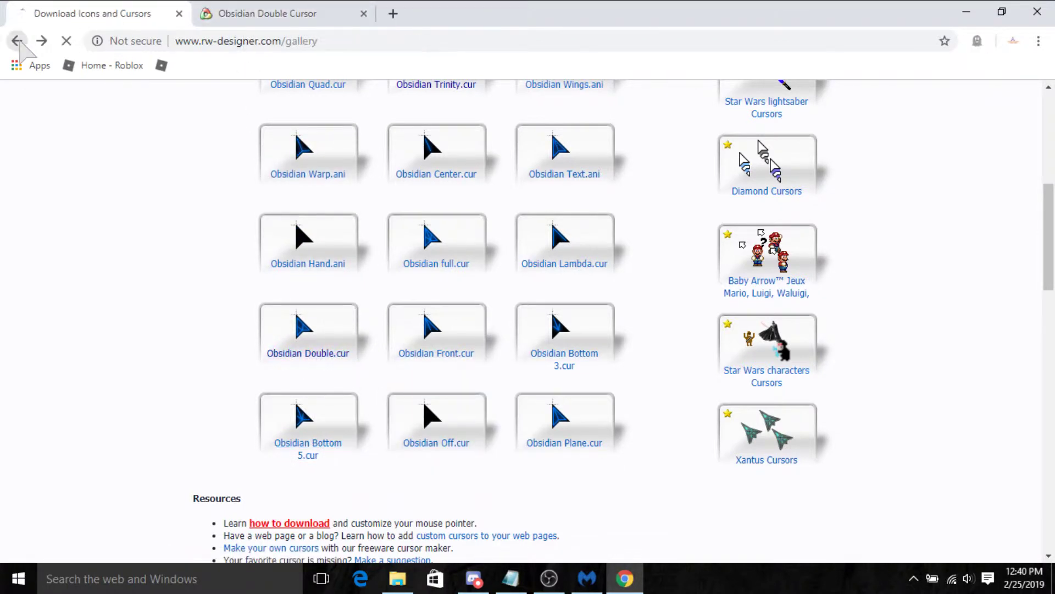
{"action": "scroll", "coordinate": [259, 266], "scroll_direction": "up", "scroll_amount": 3}
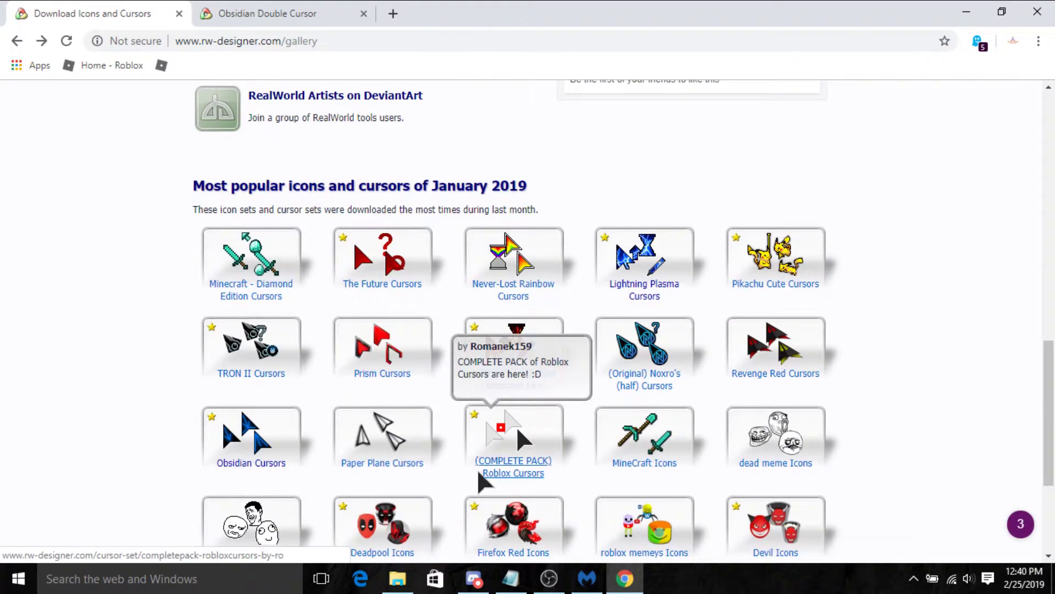
{"action": "left_click", "coordinate": [510, 428]}
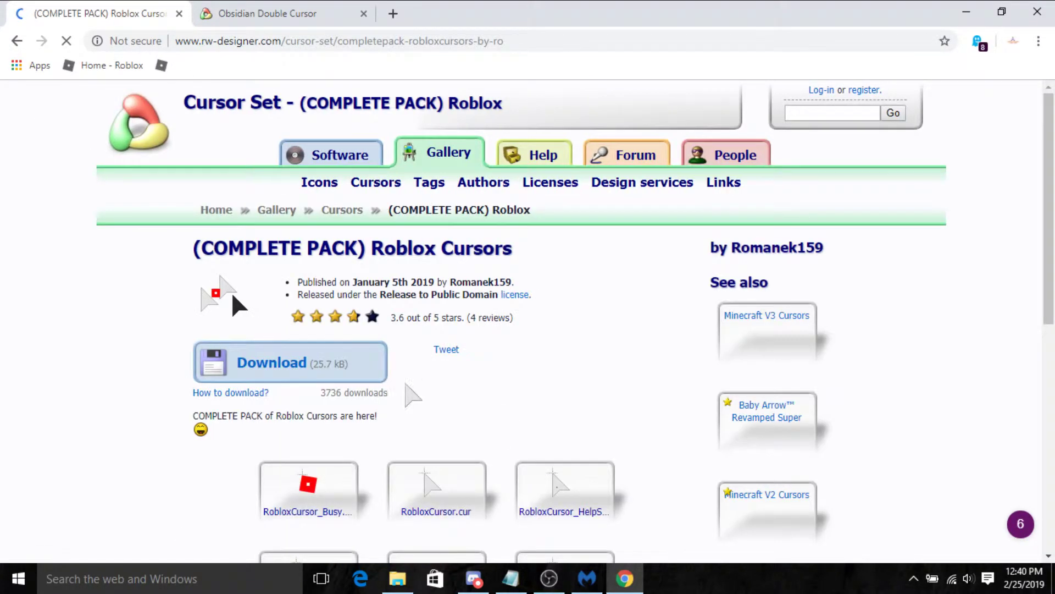
{"action": "scroll", "coordinate": [407, 385], "scroll_direction": "down", "scroll_amount": 3}
{"action": "left_click", "coordinate": [432, 302]}
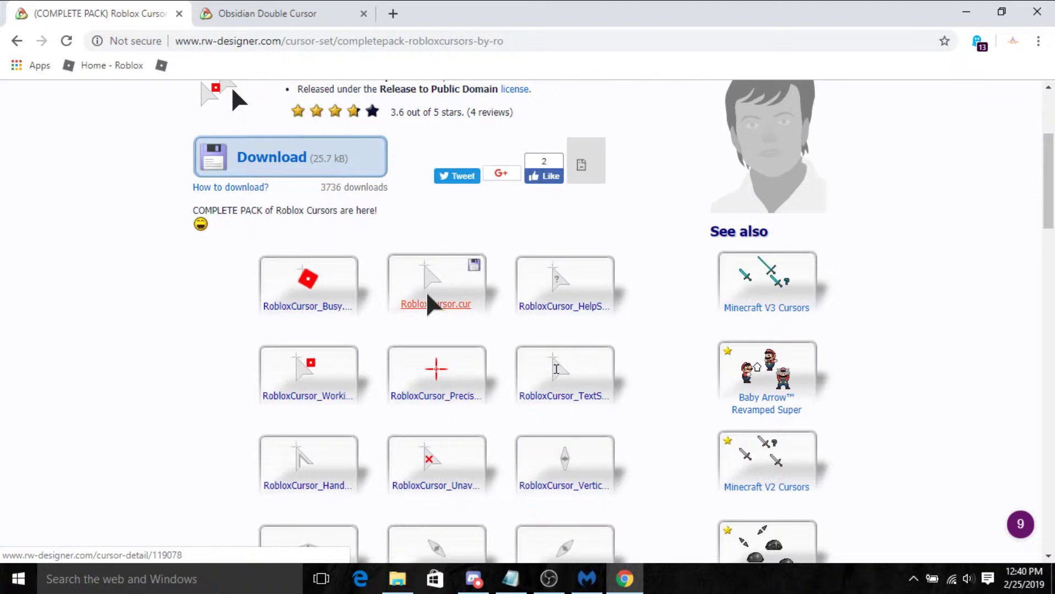
- Bring up the Obsidian Double.cur page and replace the whole Notepad note with "Download it!"
{"action": "left_click", "coordinate": [278, 13]}
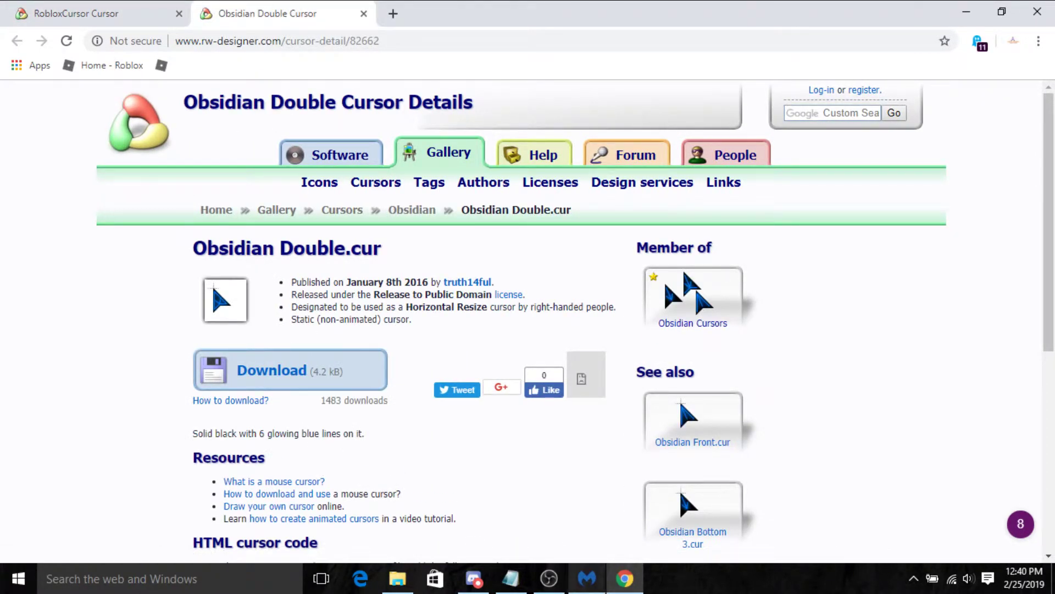
{"action": "left_click", "coordinate": [512, 589]}
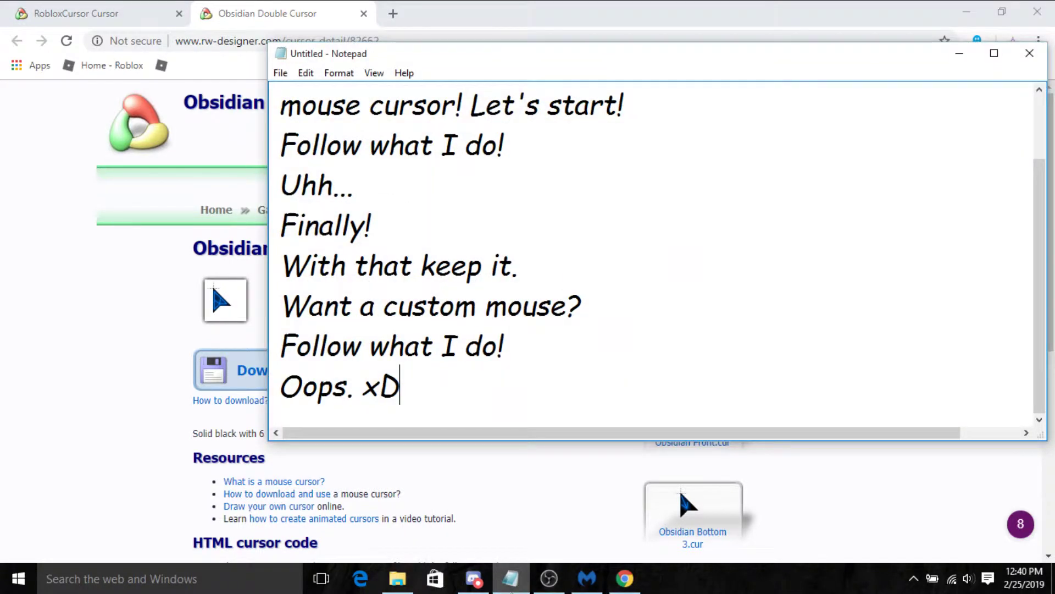
{"action": "key", "text": "Return"}
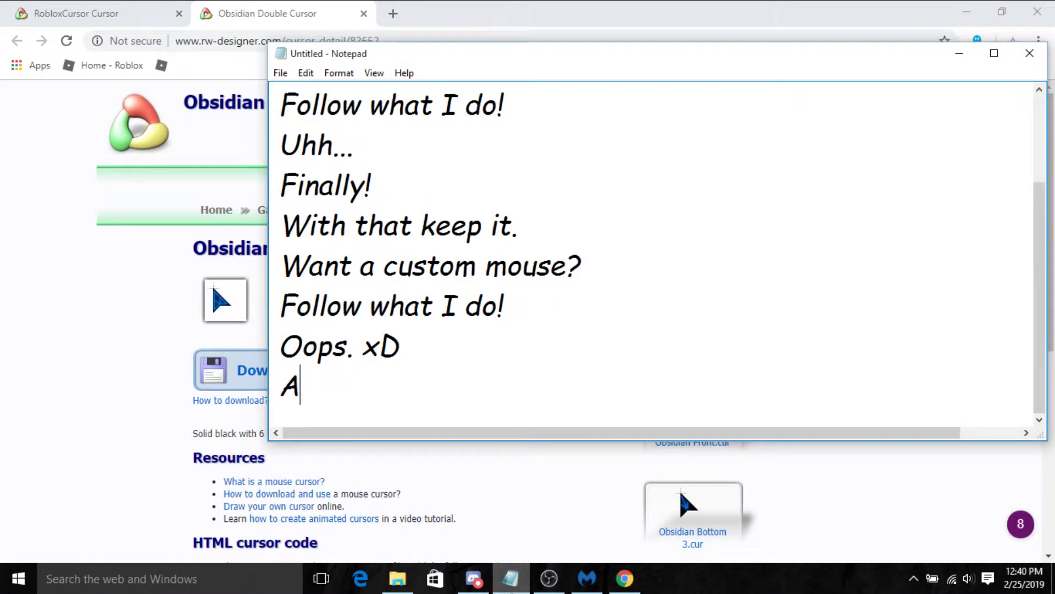
{"action": "key", "text": "ctrl+a"}
{"action": "key", "text": "BackSpace"}
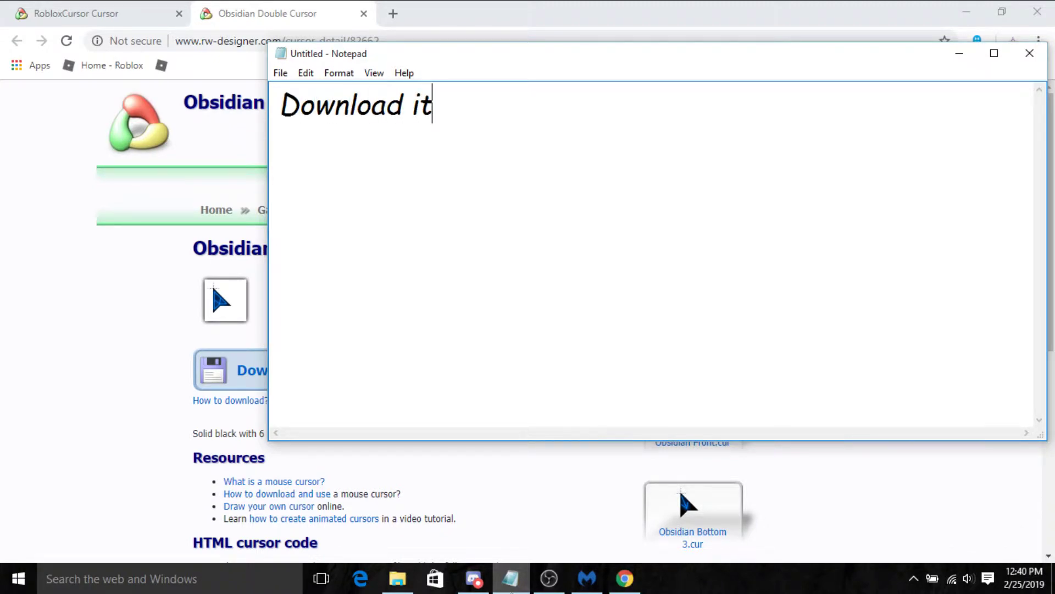
- Minimize Notepad and download the Obsidian Double.cur cursor file
{"action": "left_click", "coordinate": [959, 53]}
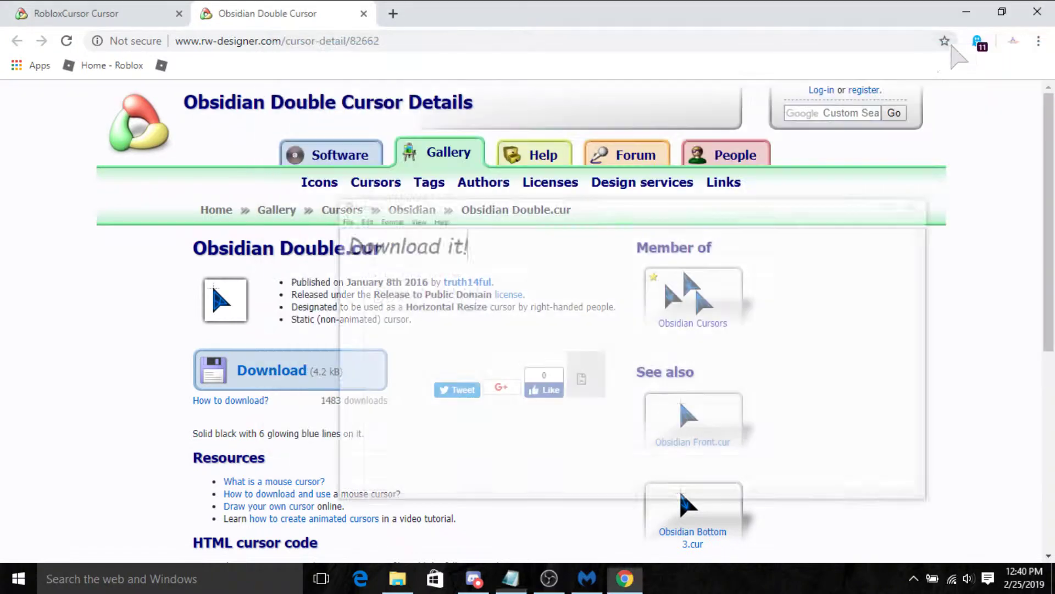
{"action": "left_click", "coordinate": [272, 371]}
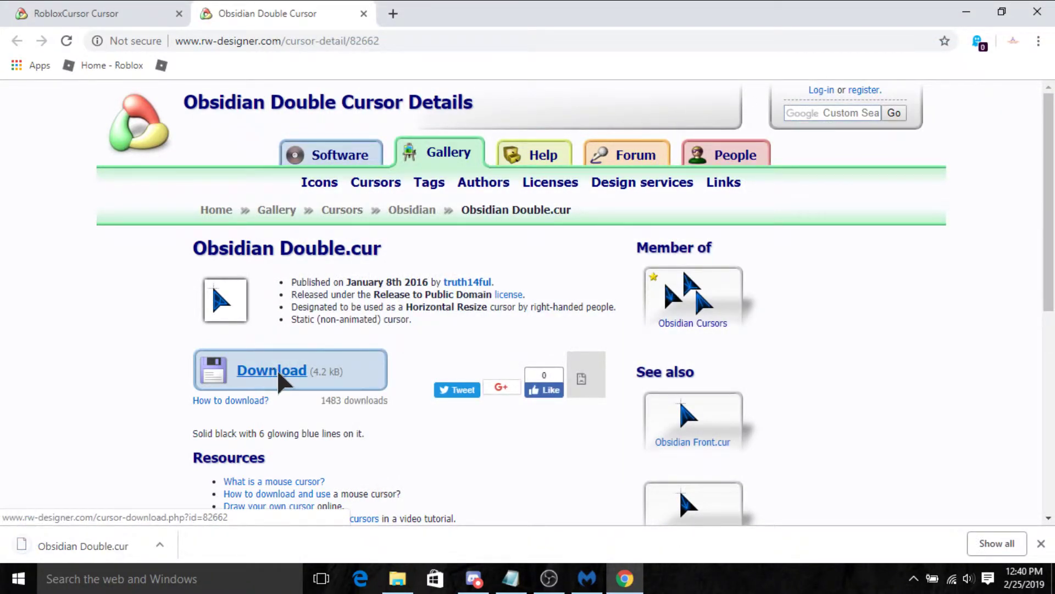
- Open Windows Settings and go to the Mouse & touchpad page under Devices
{"action": "left_click", "coordinate": [210, 586]}
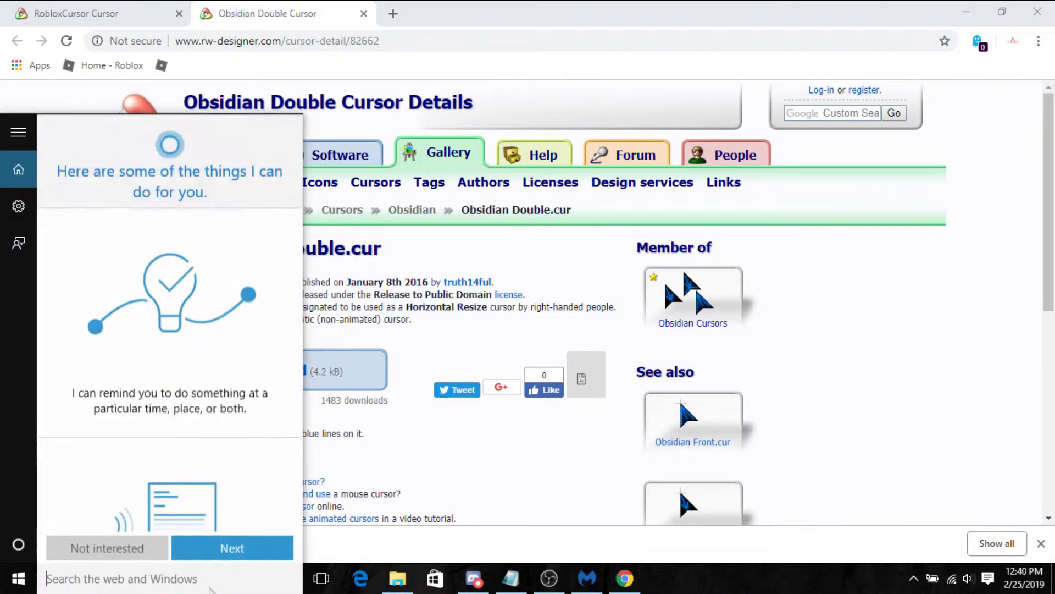
{"action": "type", "text": "se"}
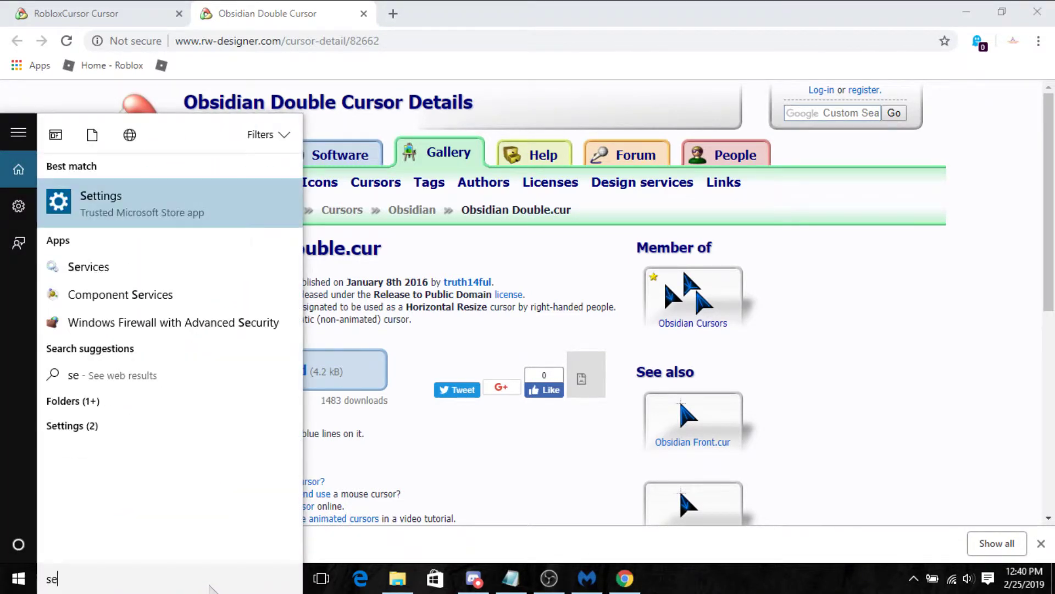
{"action": "left_click", "coordinate": [117, 203]}
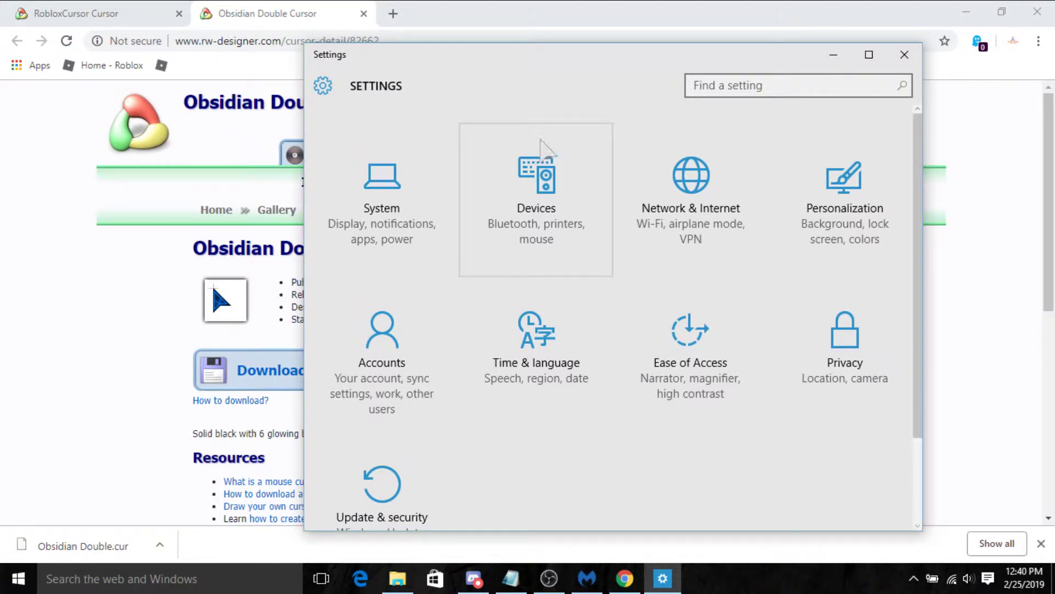
{"action": "left_click", "coordinate": [540, 154]}
{"action": "left_click", "coordinate": [393, 238]}
- Open the additional mouse options and show the pointer settings in Mouse Properties
{"action": "scroll", "coordinate": [687, 495], "scroll_direction": "down", "scroll_amount": 3}
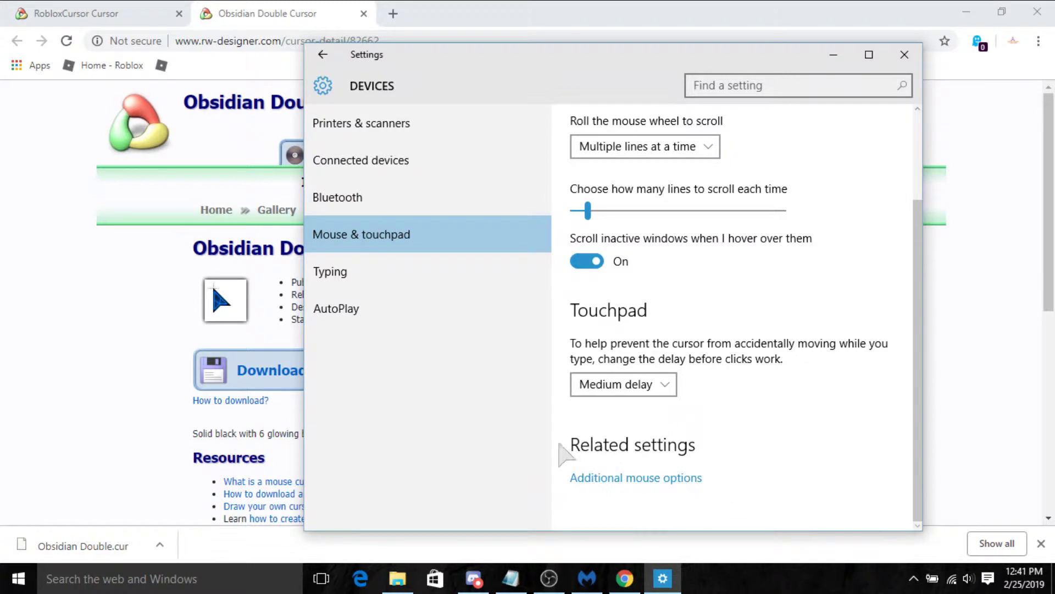
{"action": "left_click", "coordinate": [587, 476]}
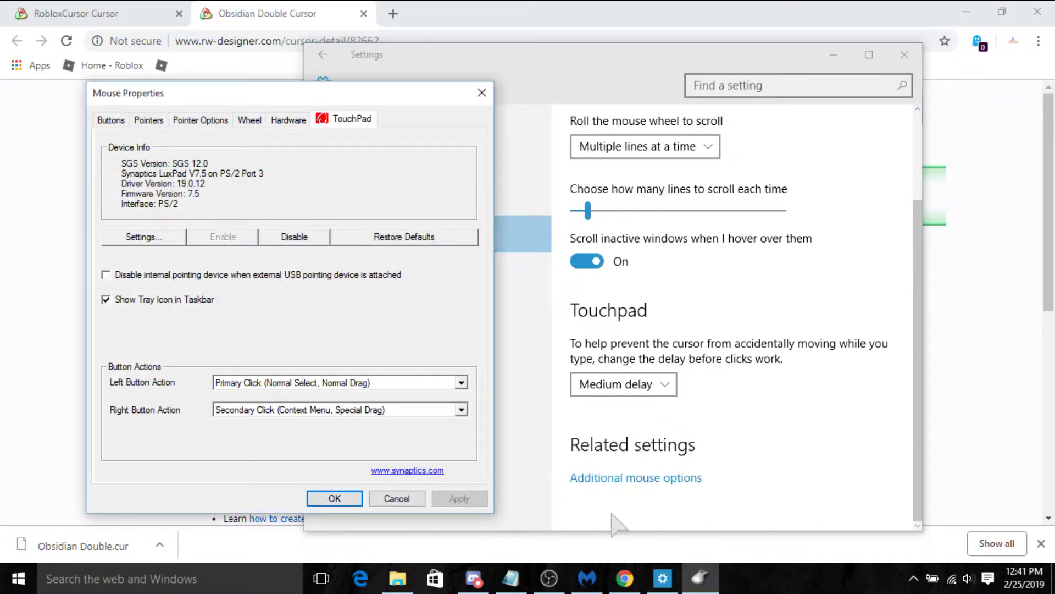
{"action": "left_click", "coordinate": [148, 119]}
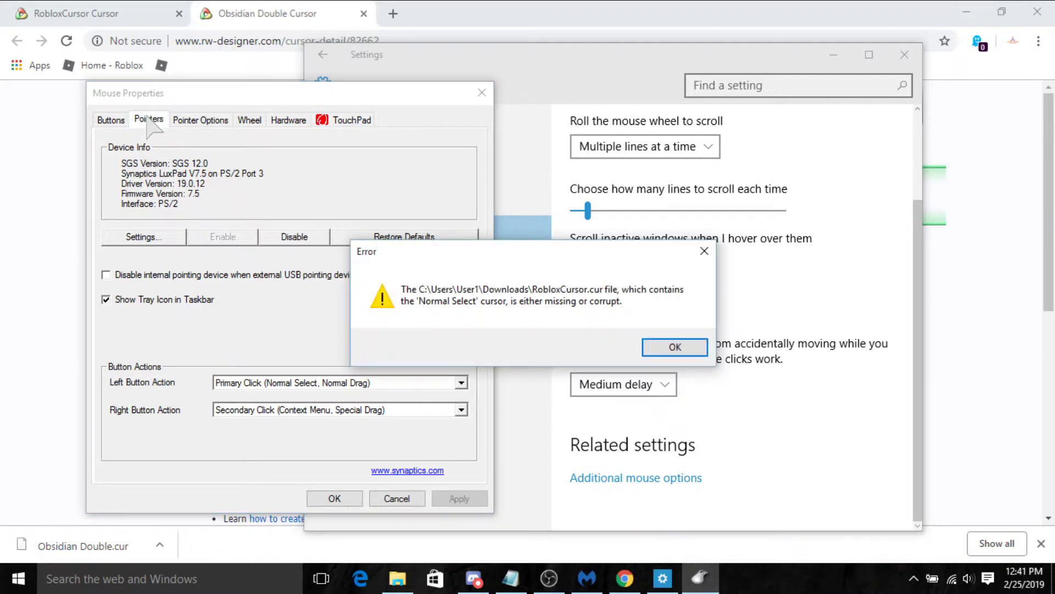
- Dismiss all the missing-cursor error messages and bring the Mouse Properties window back to the front
{"action": "left_click", "coordinate": [686, 350]}
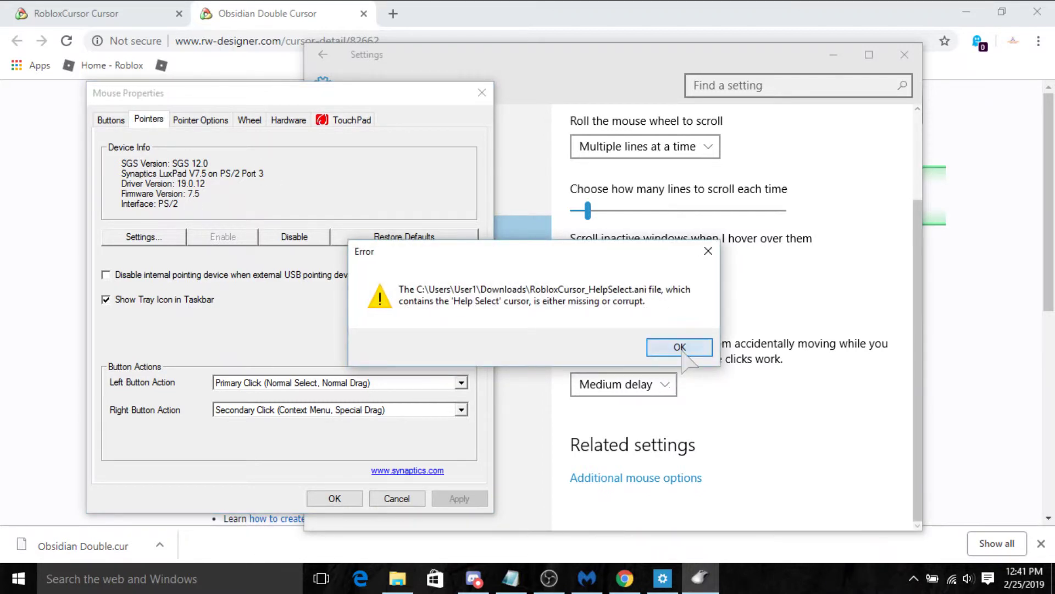
{"action": "left_click", "coordinate": [686, 351]}
{"action": "left_click", "coordinate": [685, 353]}
{"action": "left_click", "coordinate": [684, 352]}
{"action": "left_click", "coordinate": [684, 351]}
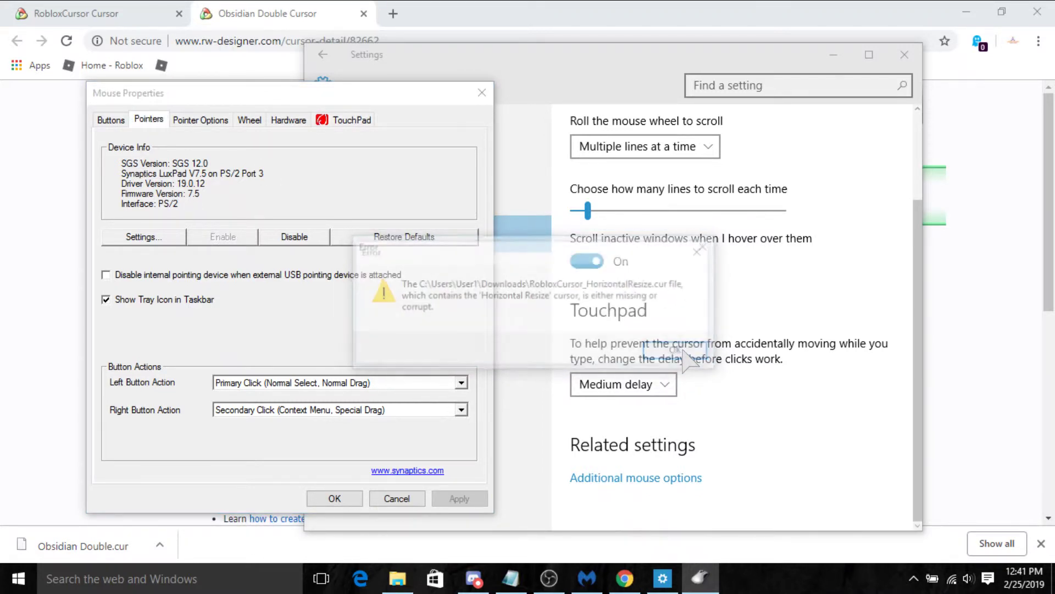
{"action": "left_click", "coordinate": [683, 352]}
{"action": "left_click", "coordinate": [683, 351]}
{"action": "left_click", "coordinate": [683, 351]}
{"action": "left_click", "coordinate": [681, 348]}
{"action": "left_click", "coordinate": [682, 348]}
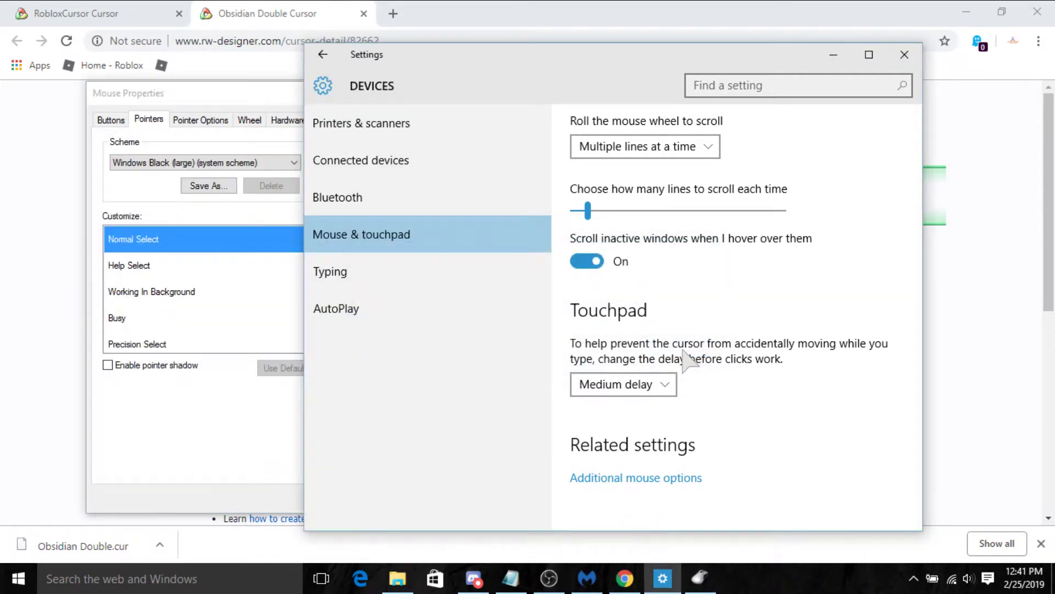
{"action": "left_click", "coordinate": [190, 94]}
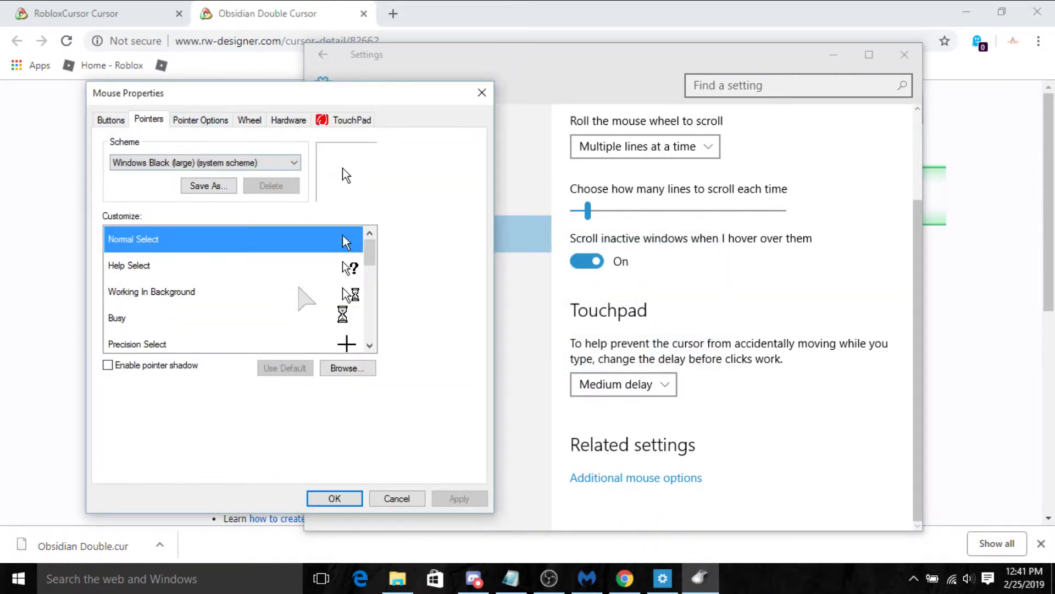
- Assign Obsidian Double.cur from the Downloads folder to the Normal Select pointer and apply the change
{"action": "left_click", "coordinate": [347, 368]}
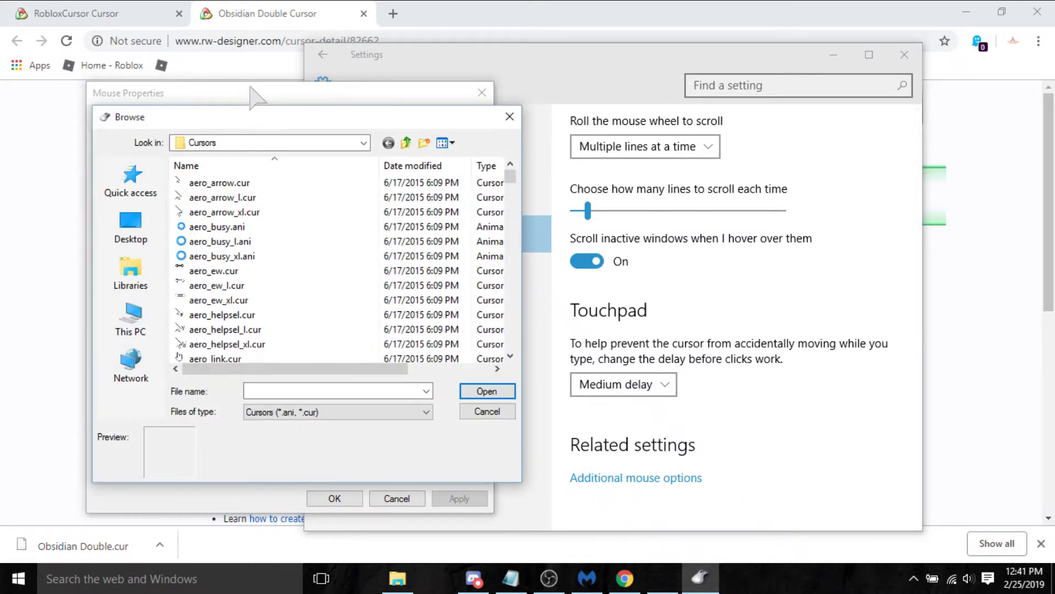
{"action": "left_click", "coordinate": [276, 148]}
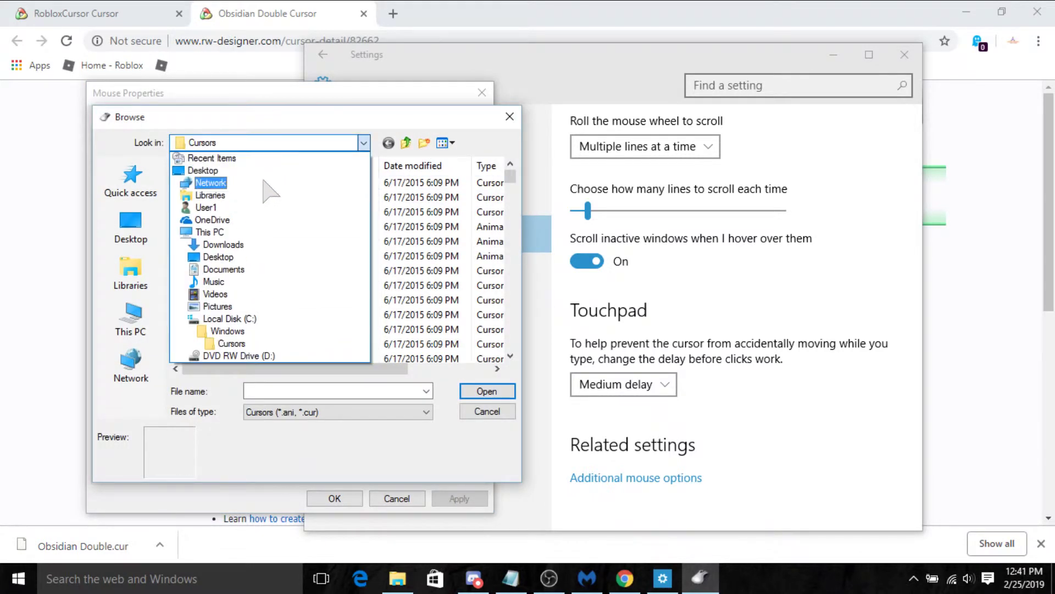
{"action": "left_click", "coordinate": [223, 245]}
{"action": "left_click", "coordinate": [215, 183]}
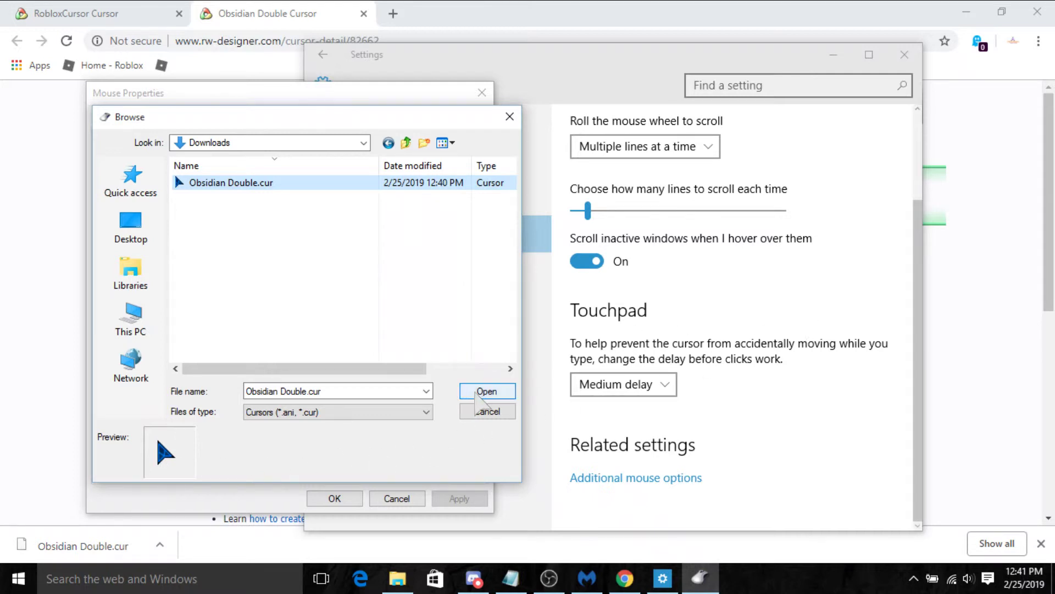
{"action": "left_click", "coordinate": [476, 391]}
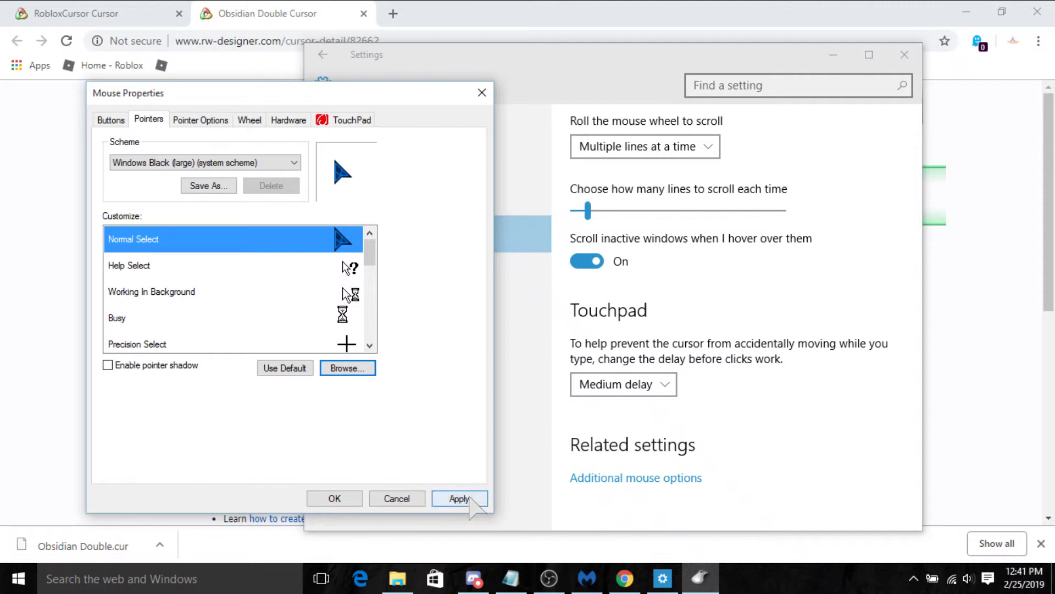
{"action": "left_click", "coordinate": [470, 497]}
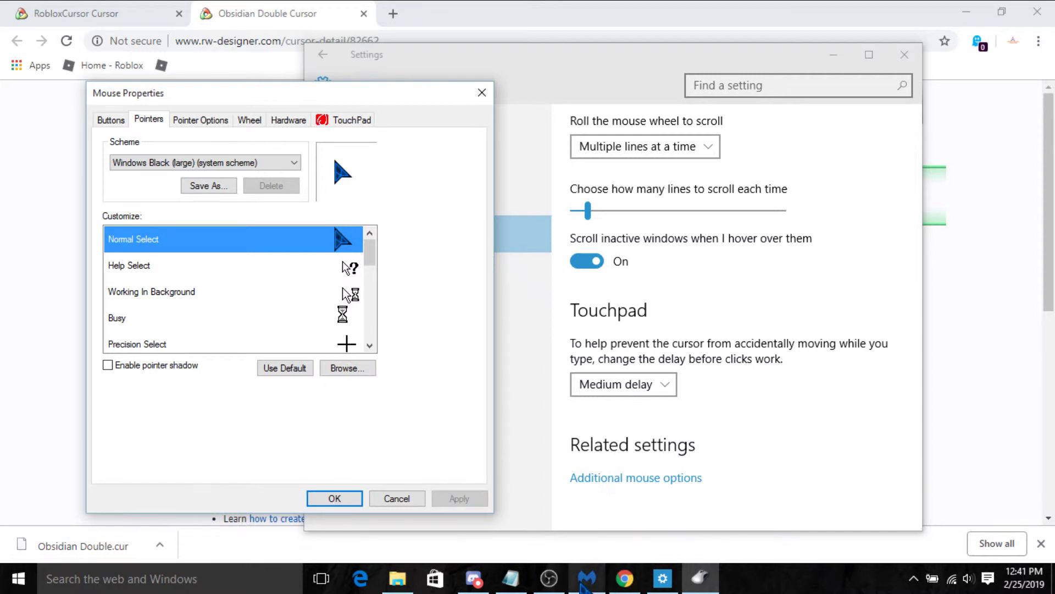
- Add "Boom!" and a second line "I hope this helped you. Bye!" to the Notepad note, and switch to OBS
{"action": "left_click", "coordinate": [497, 586]}
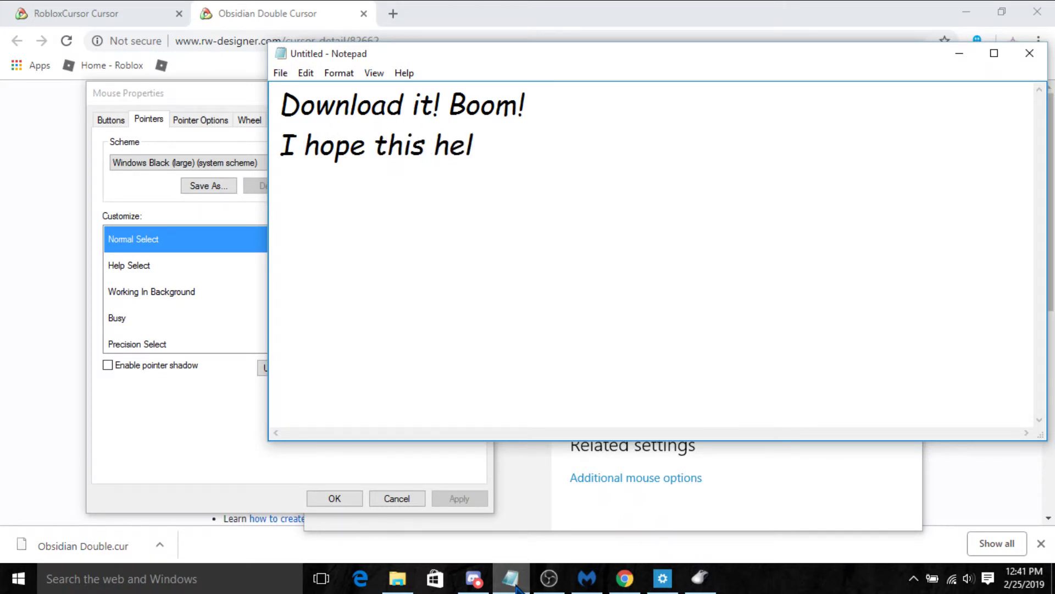
{"action": "type", "text": "ped you"}
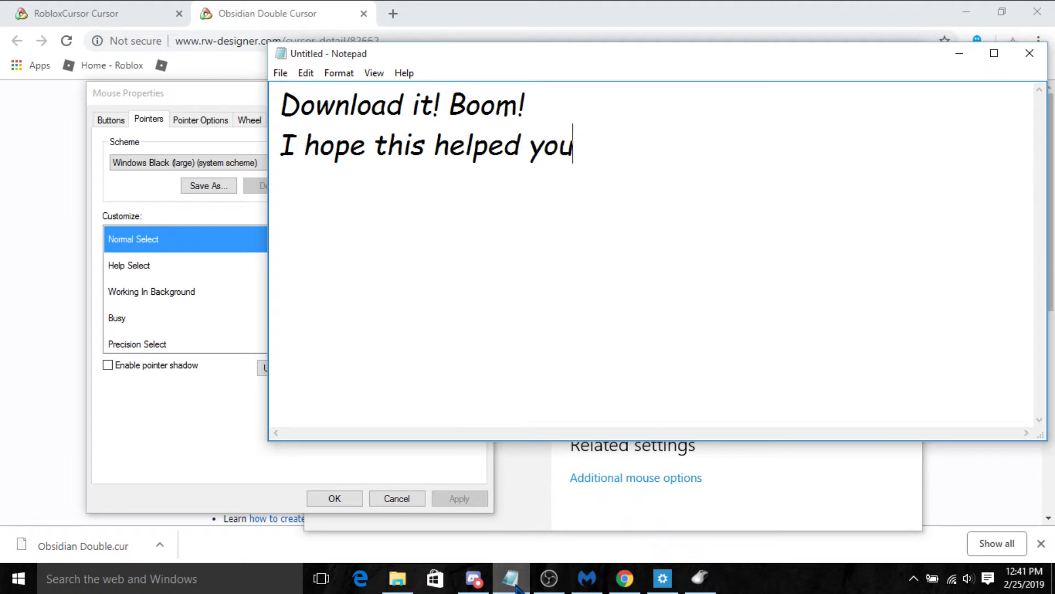
{"action": "type", "text": ". Bye!"}
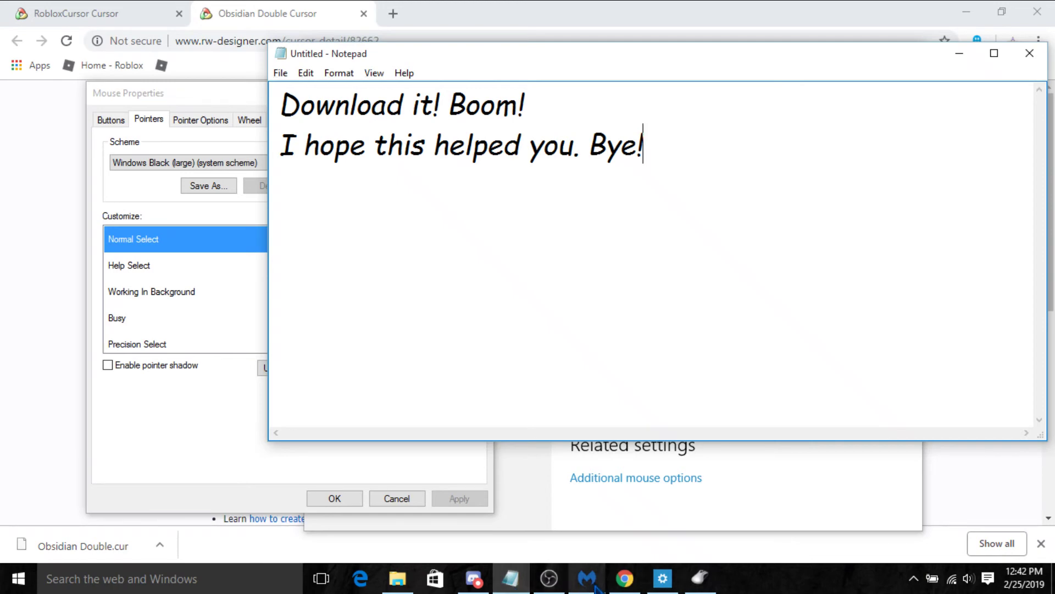
{"action": "left_click", "coordinate": [544, 586]}
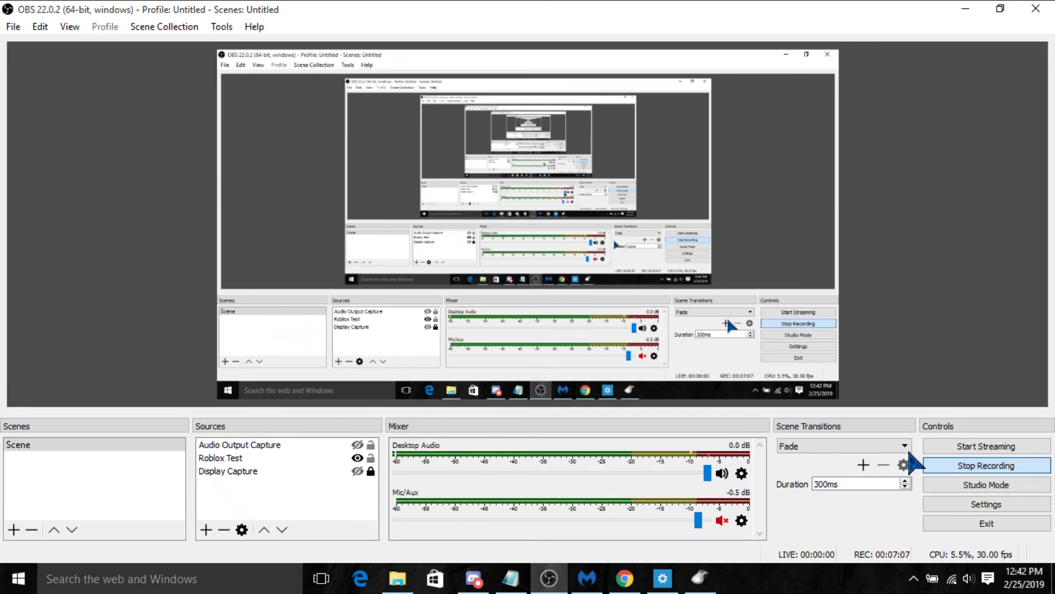